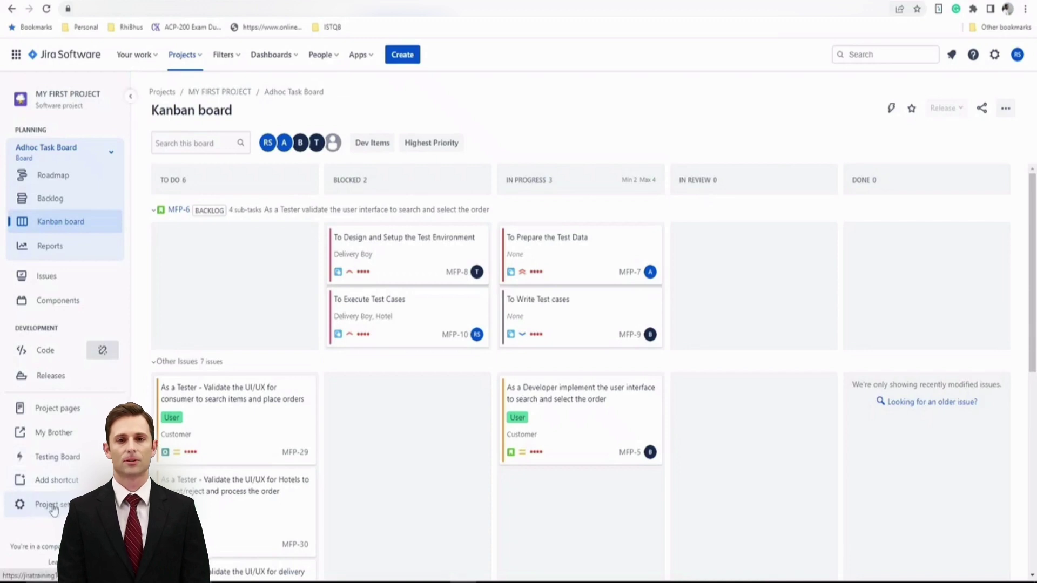
- Go to Project settings > Apps > Xray Settings for MY FIRST PROJECT
click(52, 508)
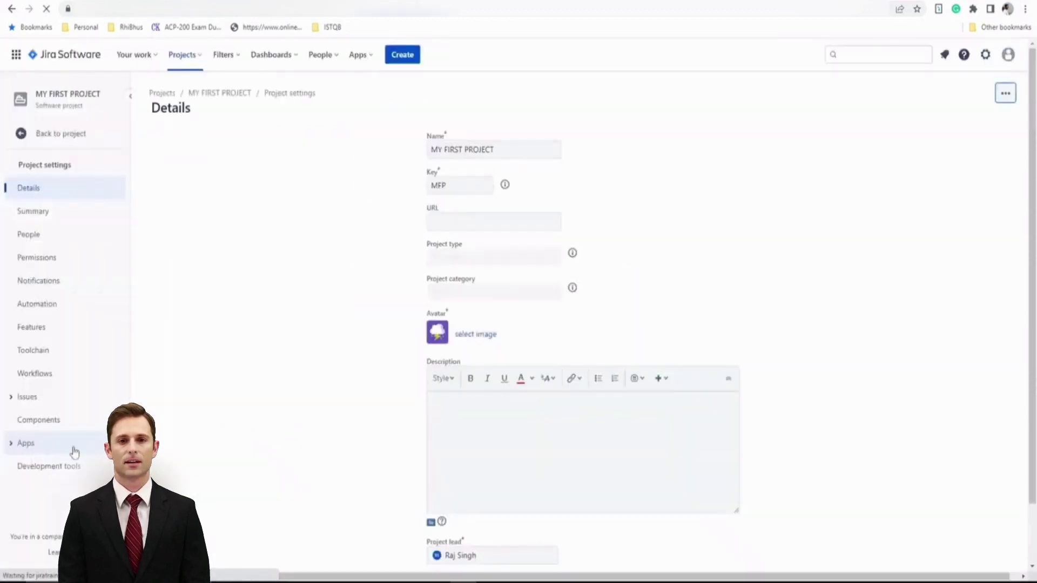
click(79, 443)
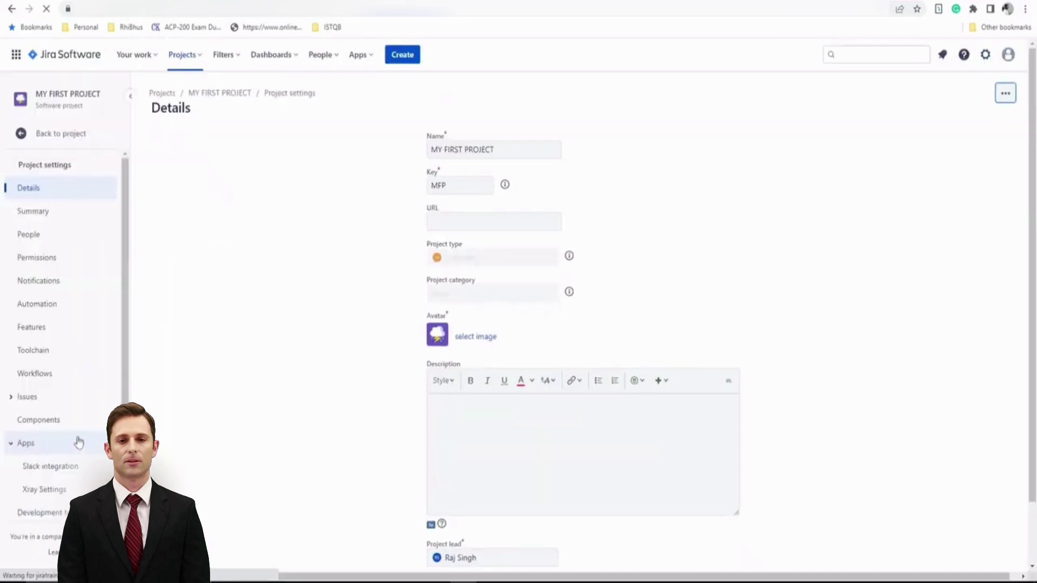
click(43, 490)
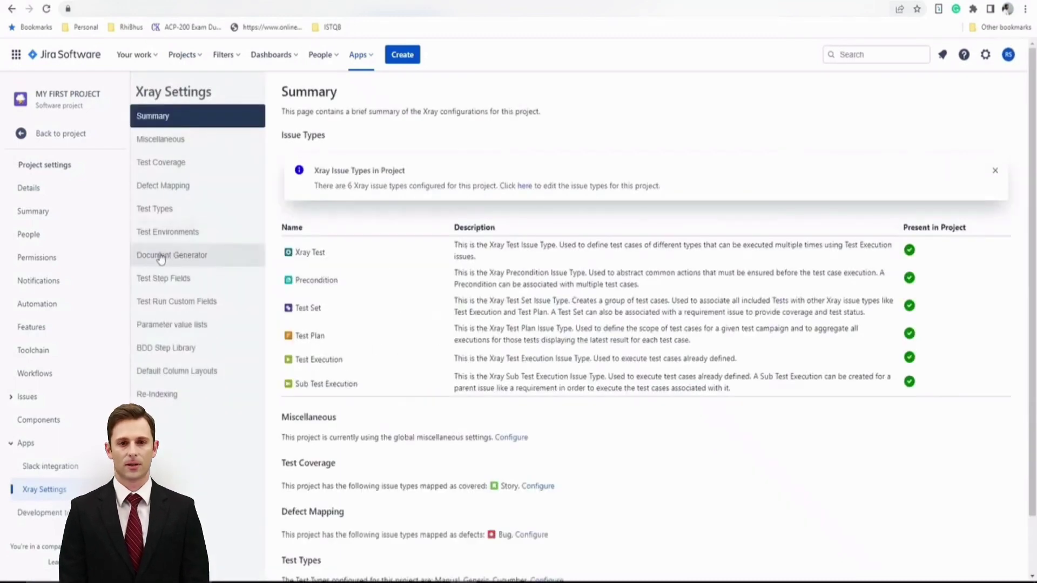
- Open Document Generator, note the no-templates message, and go to the Template Store
click(211, 256)
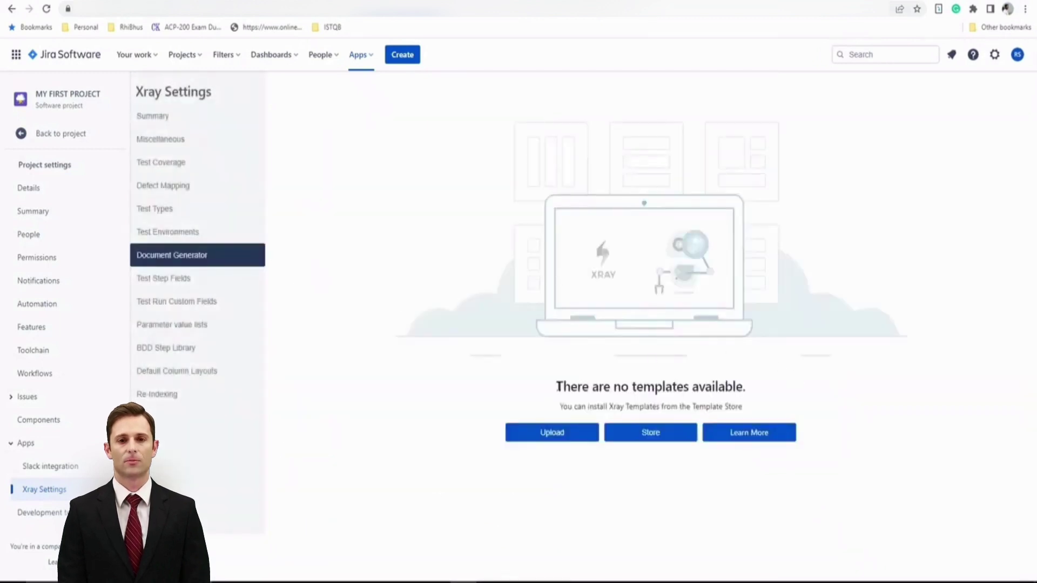
drag(558, 387, 752, 387)
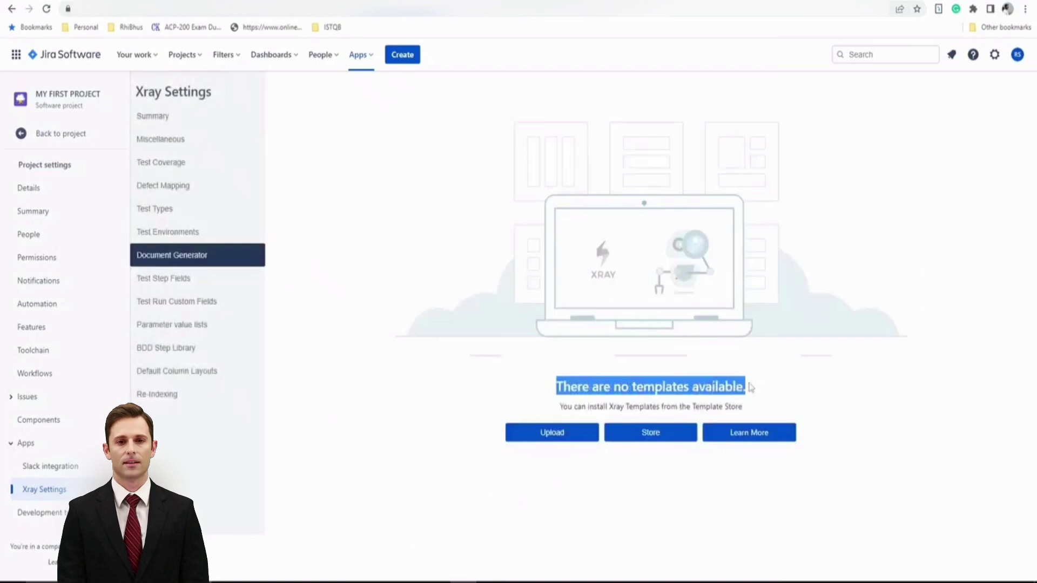
drag(587, 406, 756, 405)
click(761, 406)
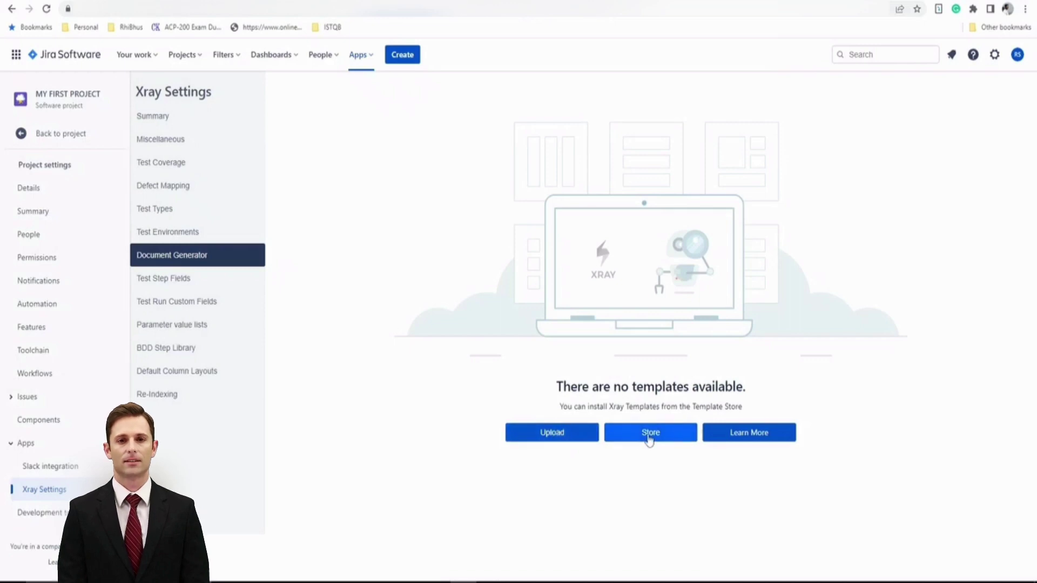
click(650, 435)
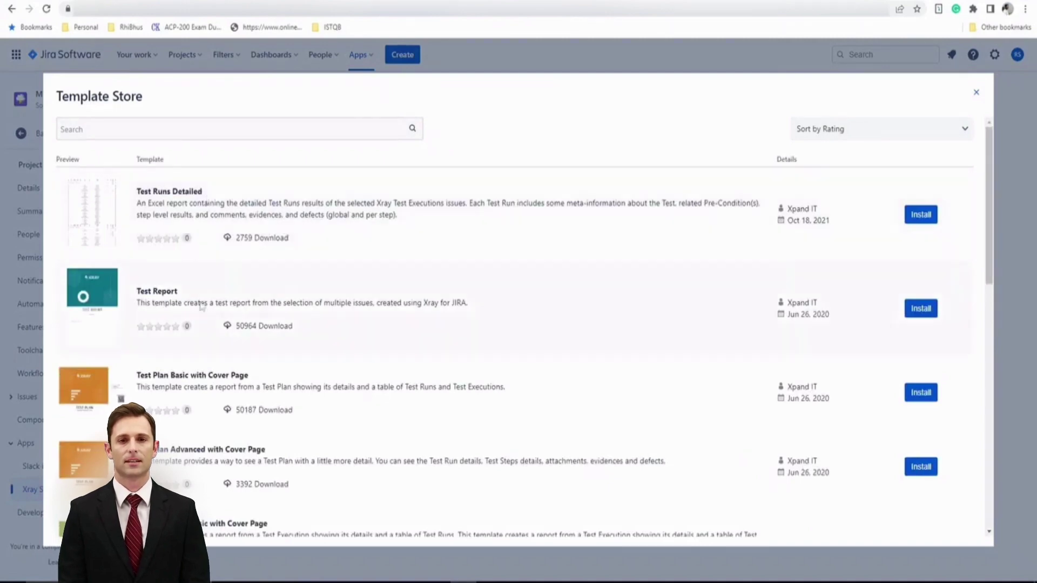
- Compare Test Plan Basic and Advanced descriptions, then install Test Plan Advanced with Cover Page
scroll(268, 324, down, 2)
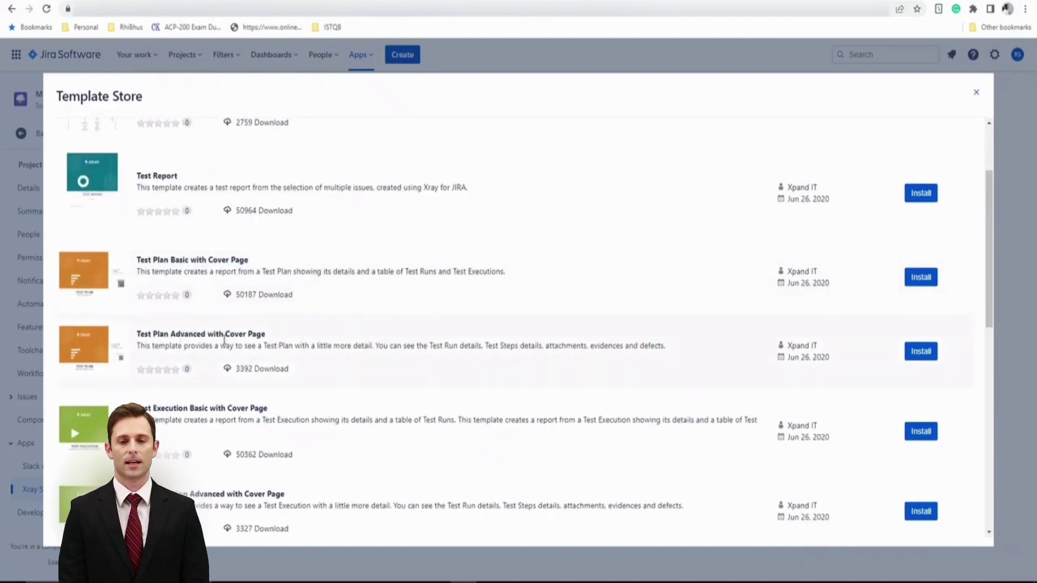
drag(138, 347, 573, 361)
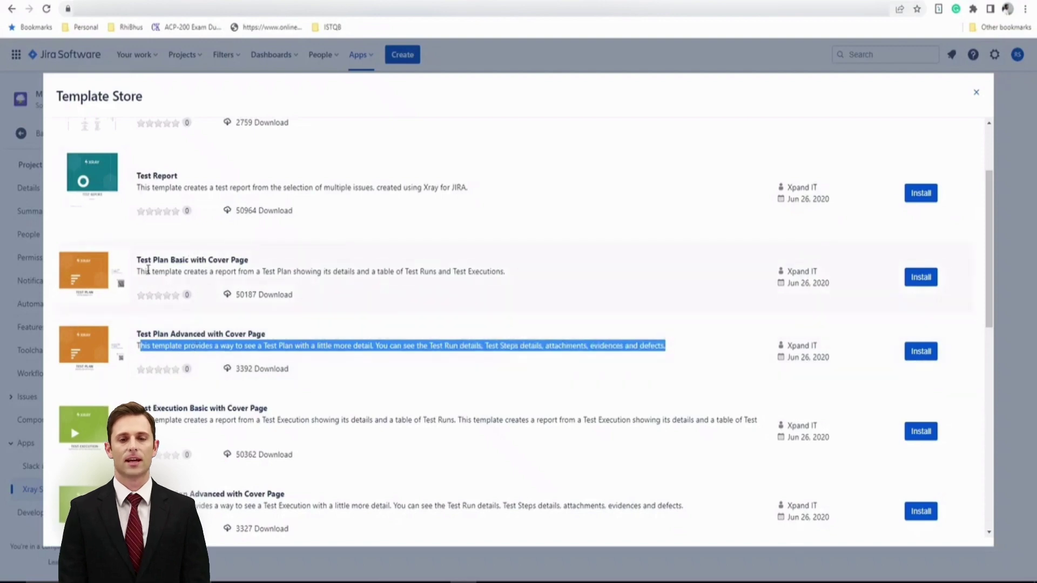
drag(140, 271, 332, 274)
click(345, 274)
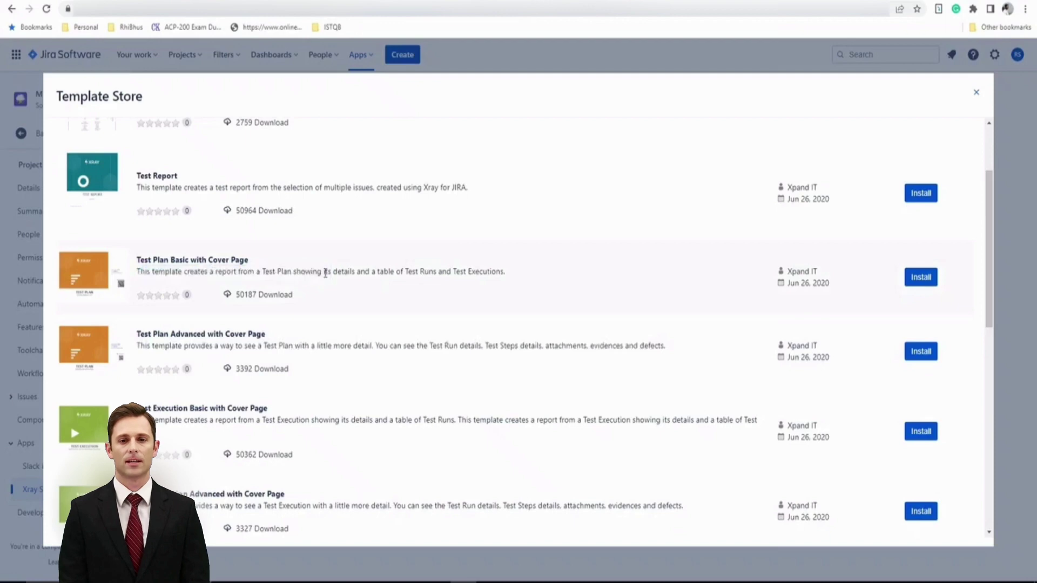
drag(342, 274, 502, 271)
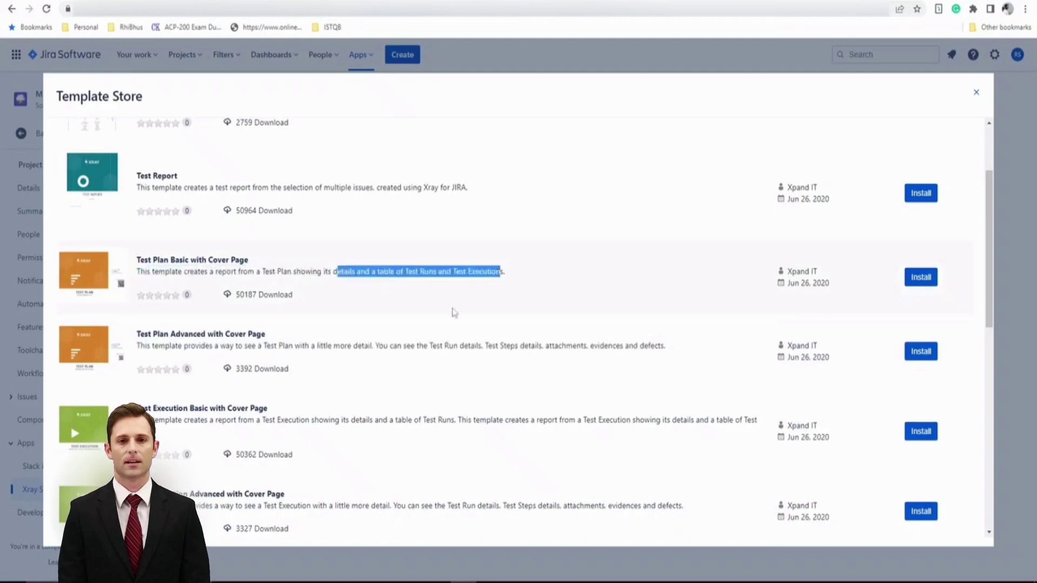
double_click(381, 346)
drag(397, 344, 652, 351)
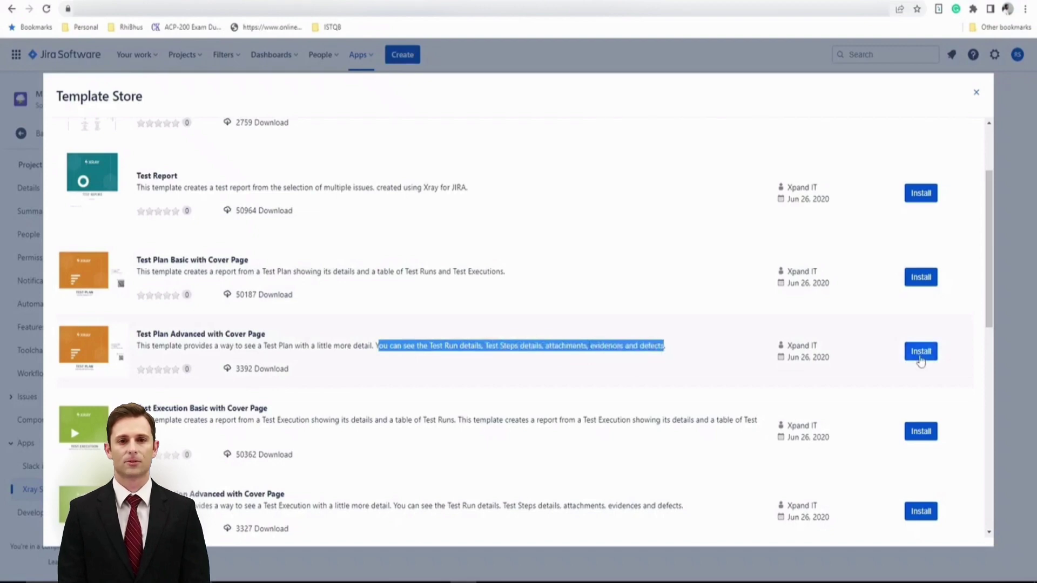
click(920, 359)
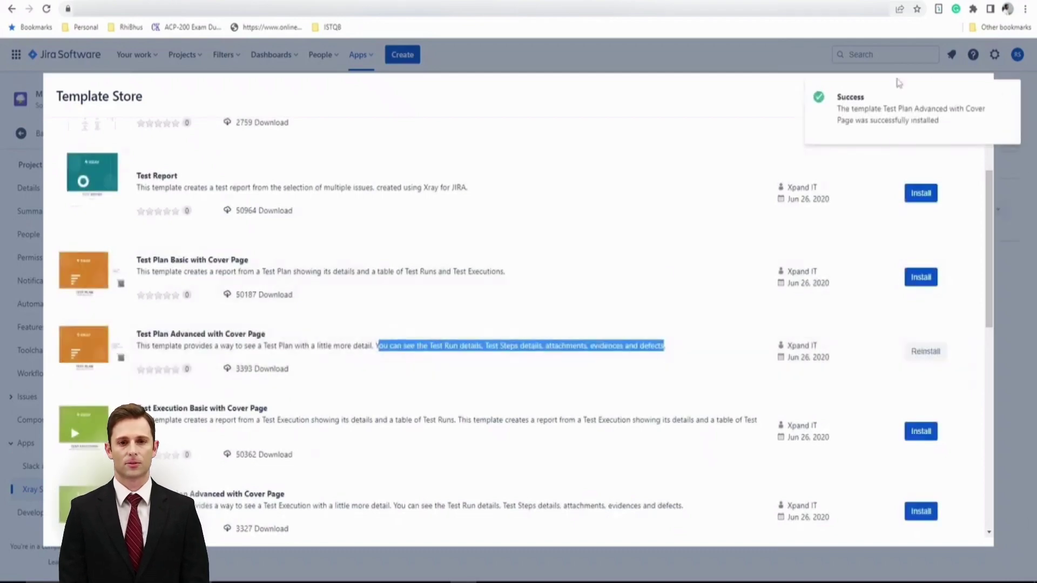
drag(836, 108, 938, 126)
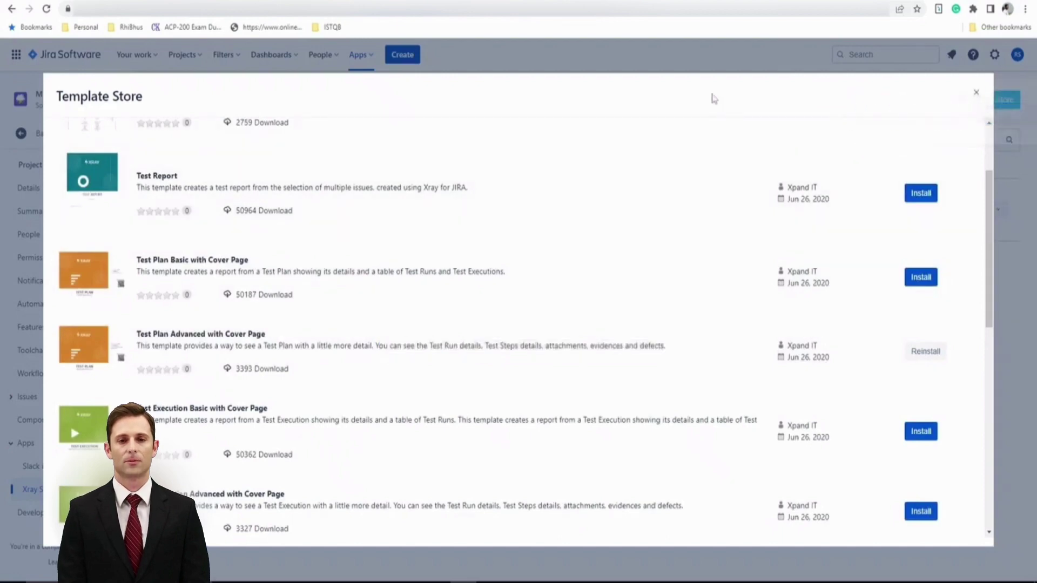
- Install the Requirement Traceability Matrix Report template from the Template Store
scroll(483, 403, down, 5)
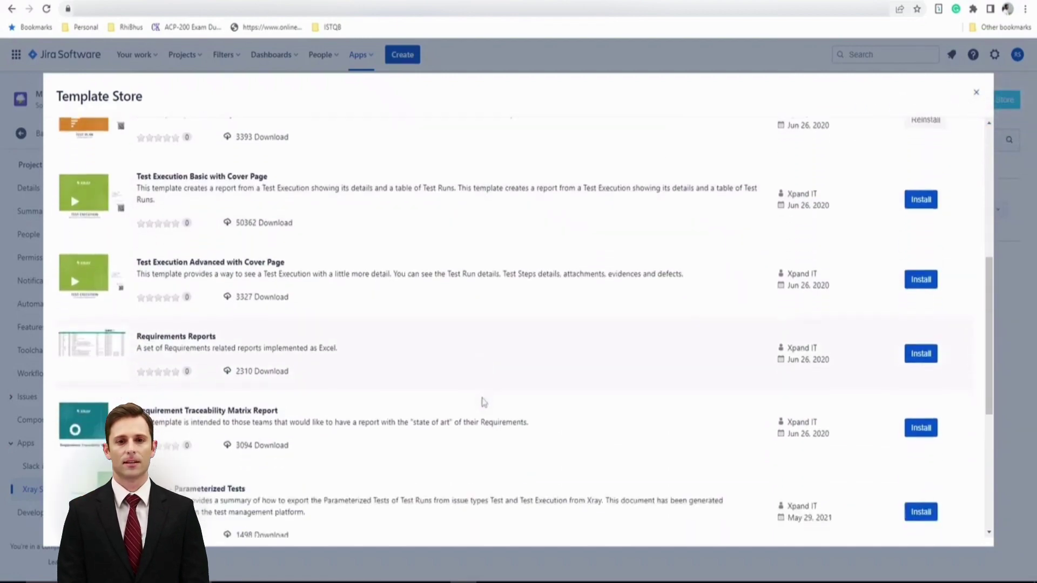
scroll(482, 402, down, 1)
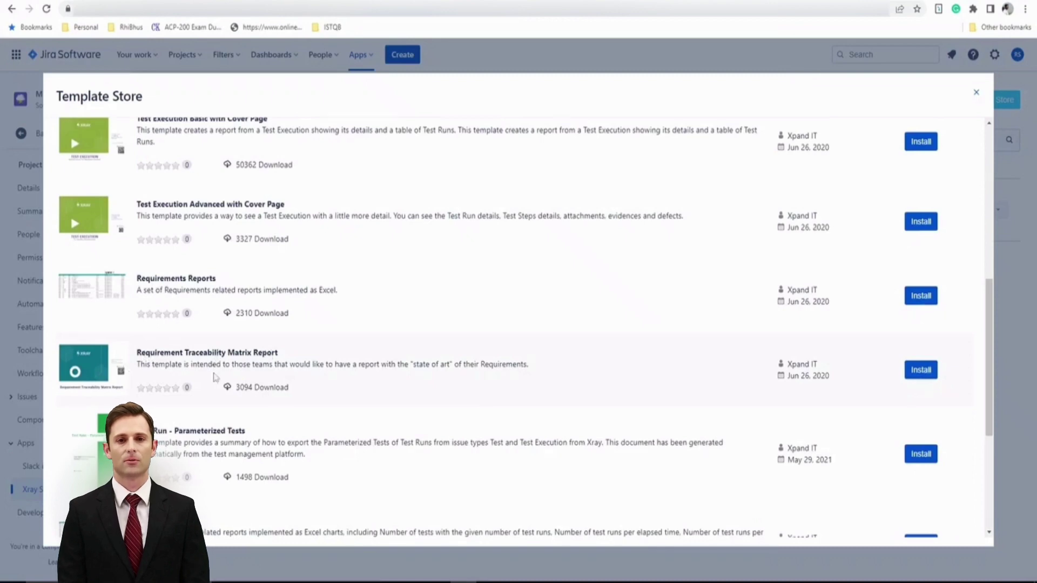
drag(236, 387, 285, 388)
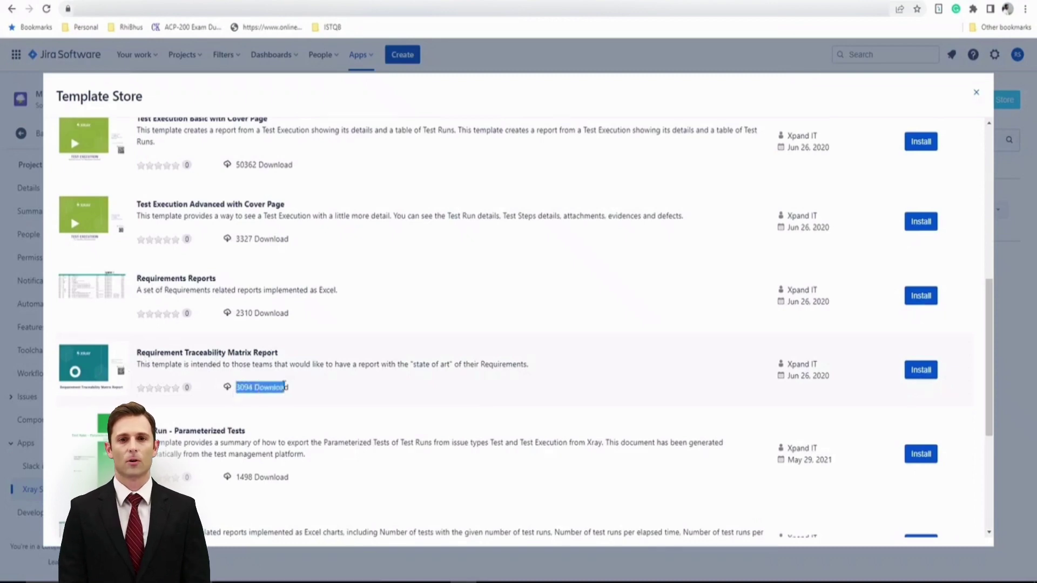
click(341, 395)
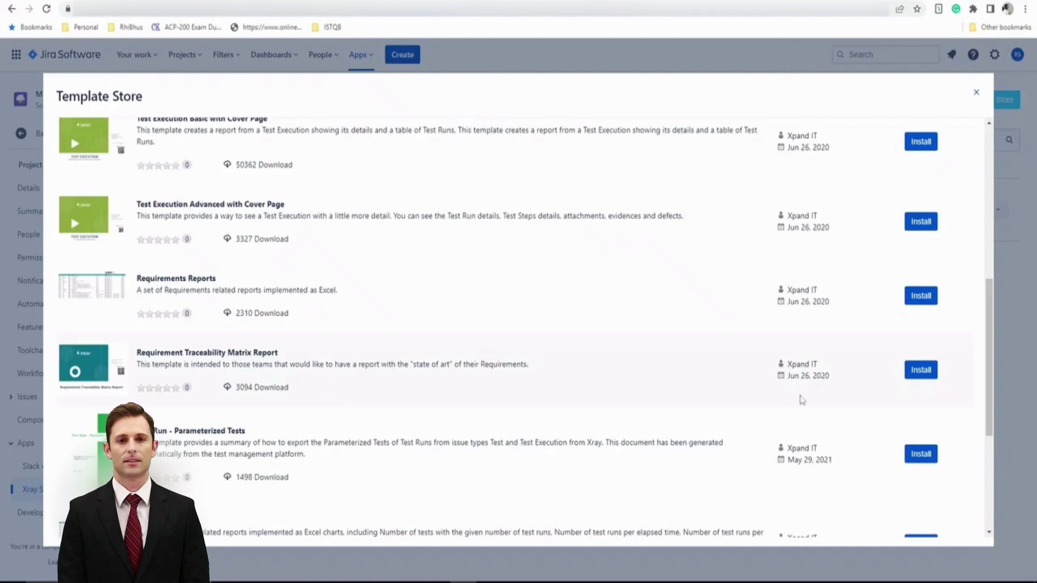
click(912, 372)
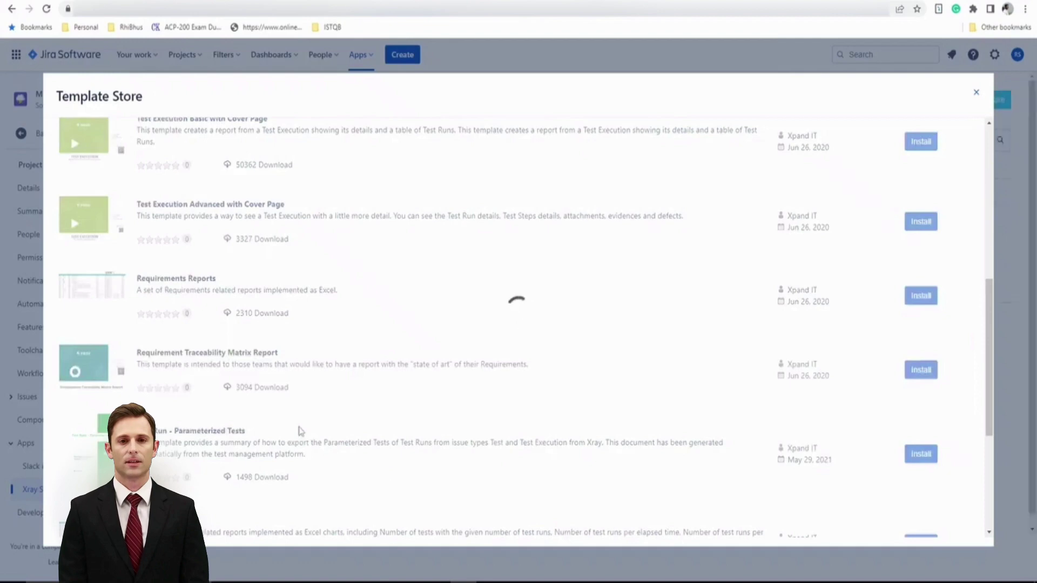
- Install the Test Execution Advanced with Cover Page template and dismiss the success message
scroll(301, 430, down, 1)
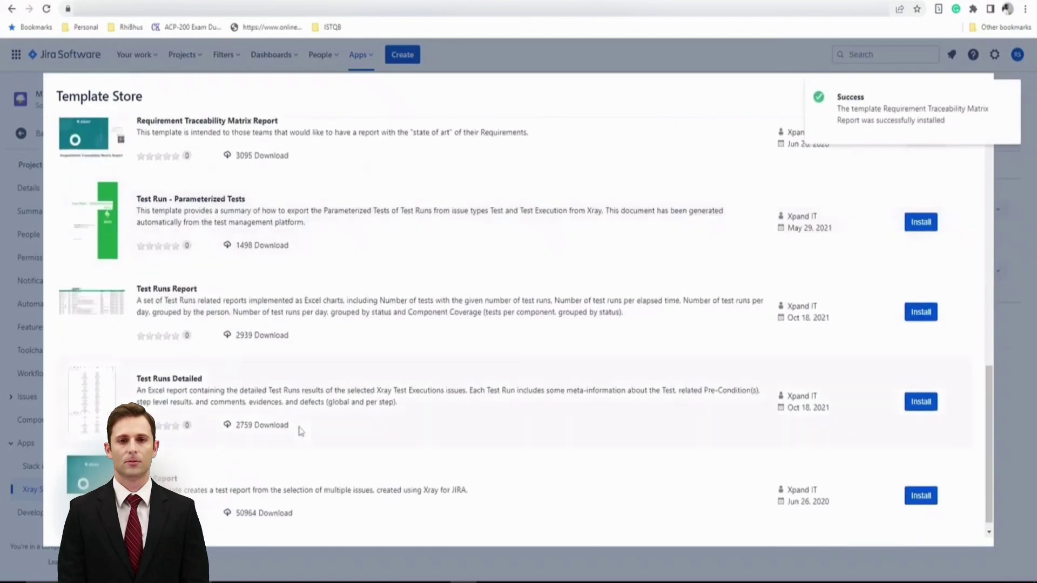
scroll(279, 462, down, 1)
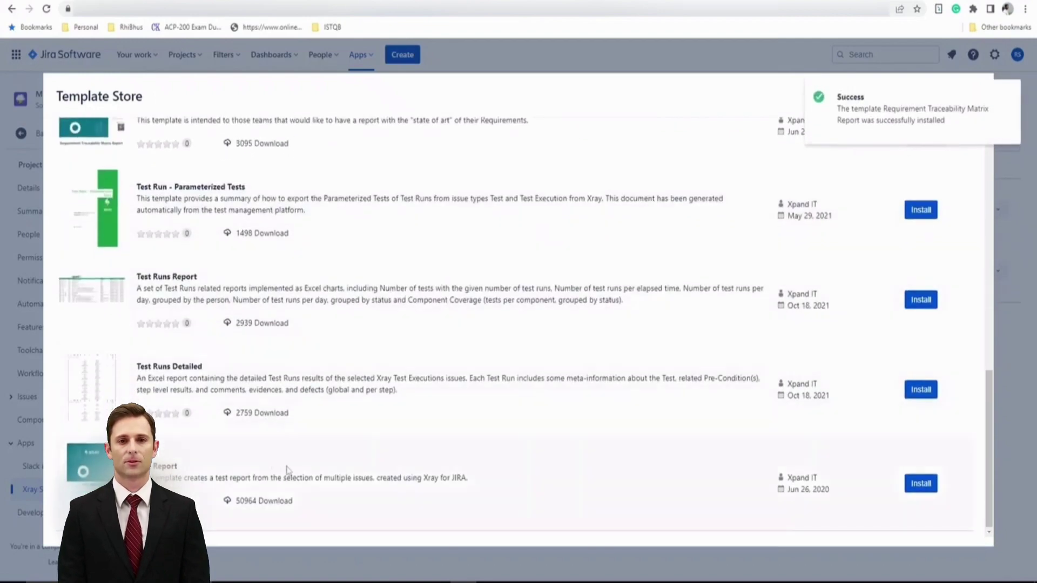
scroll(302, 471, up, 6)
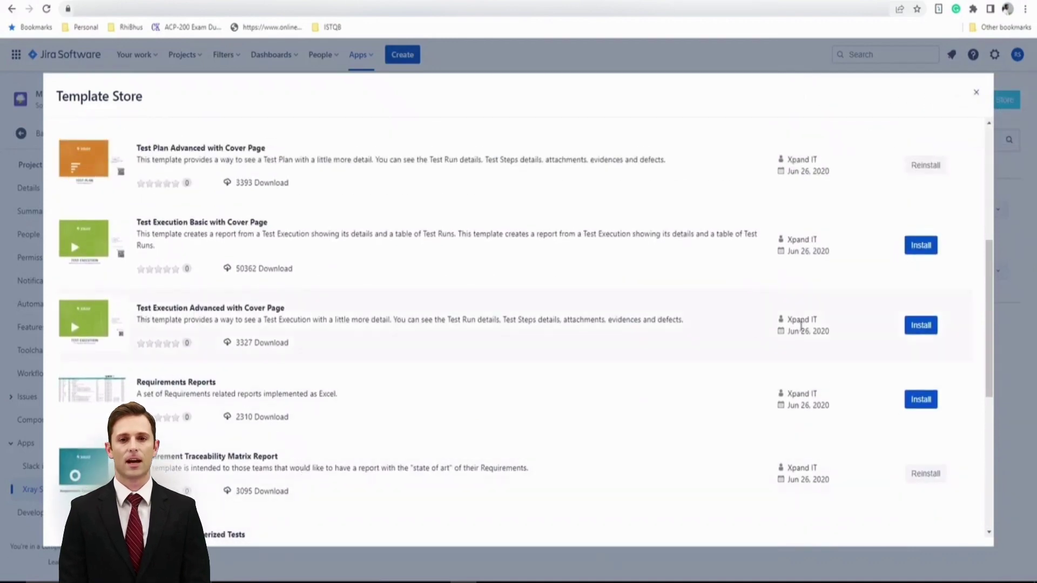
click(918, 326)
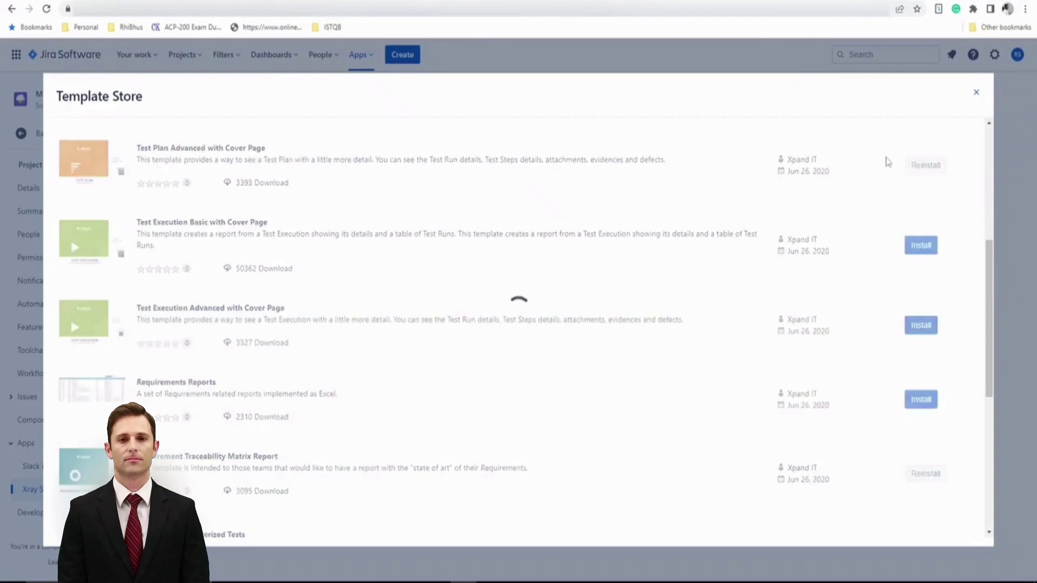
click(1003, 97)
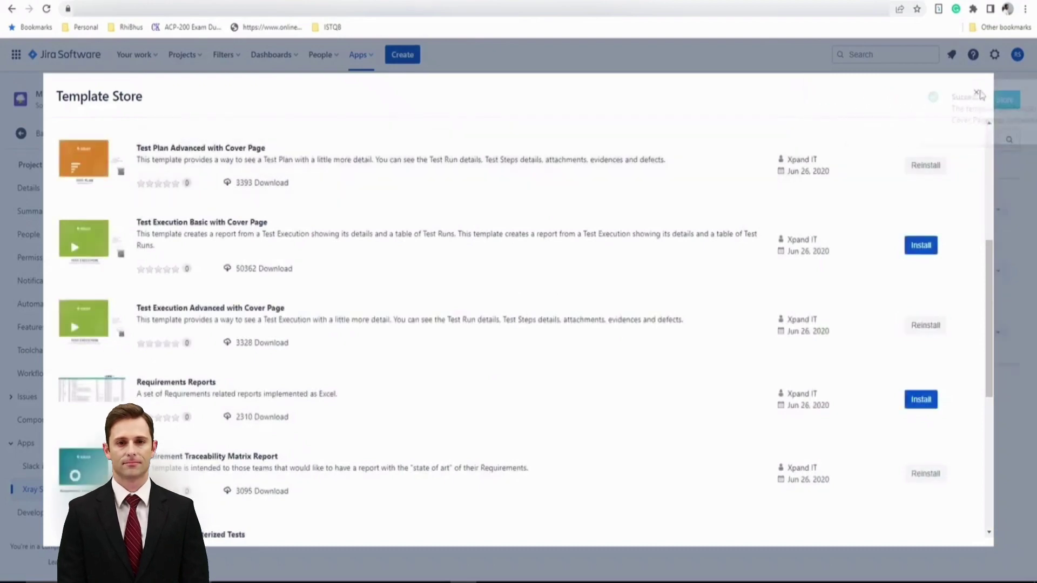
- Cancel the empty Add template form and download the Requirement Traceability Matrix Report .docx
click(977, 93)
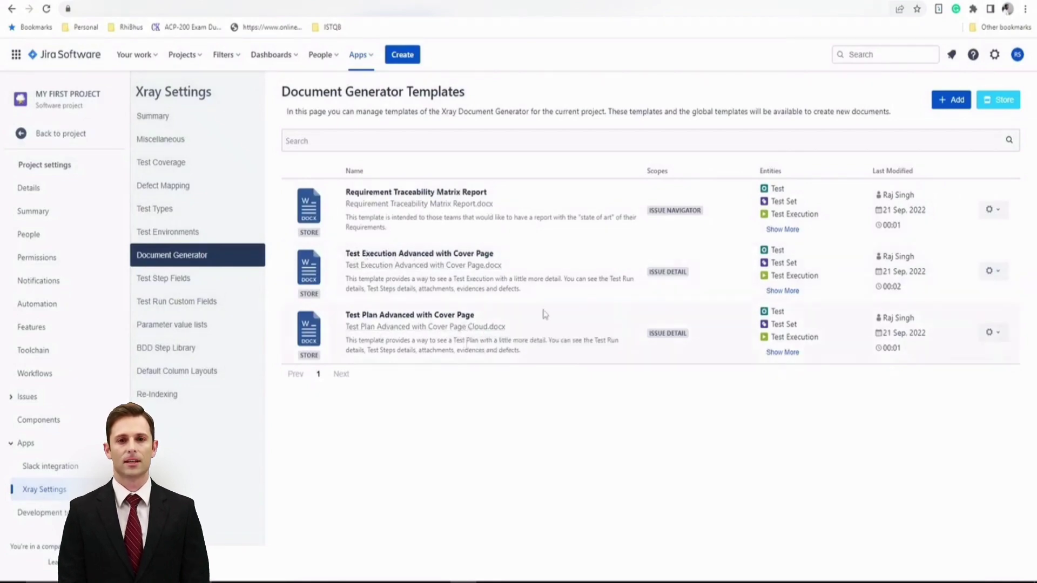
click(994, 211)
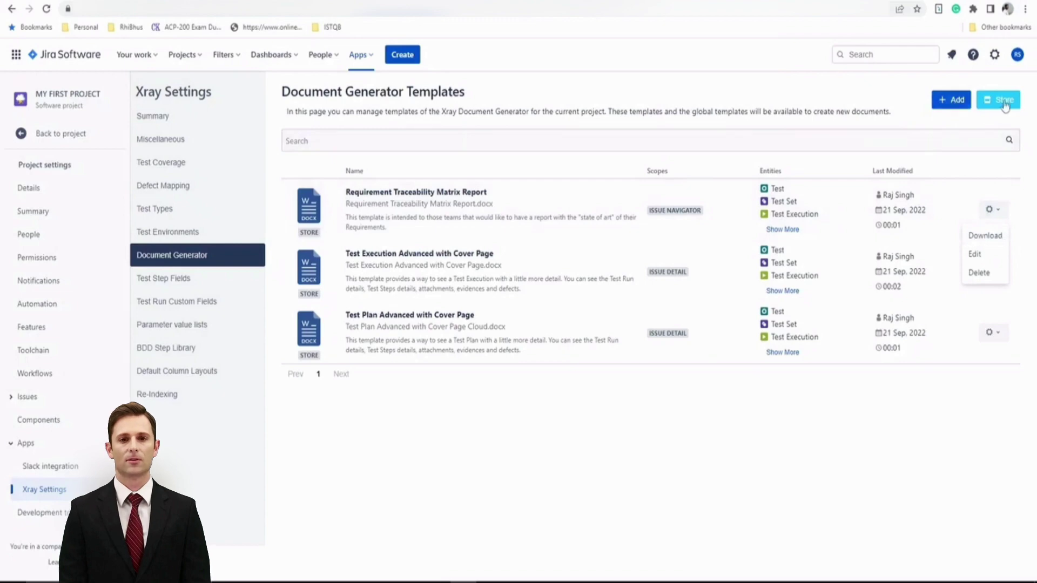
click(953, 103)
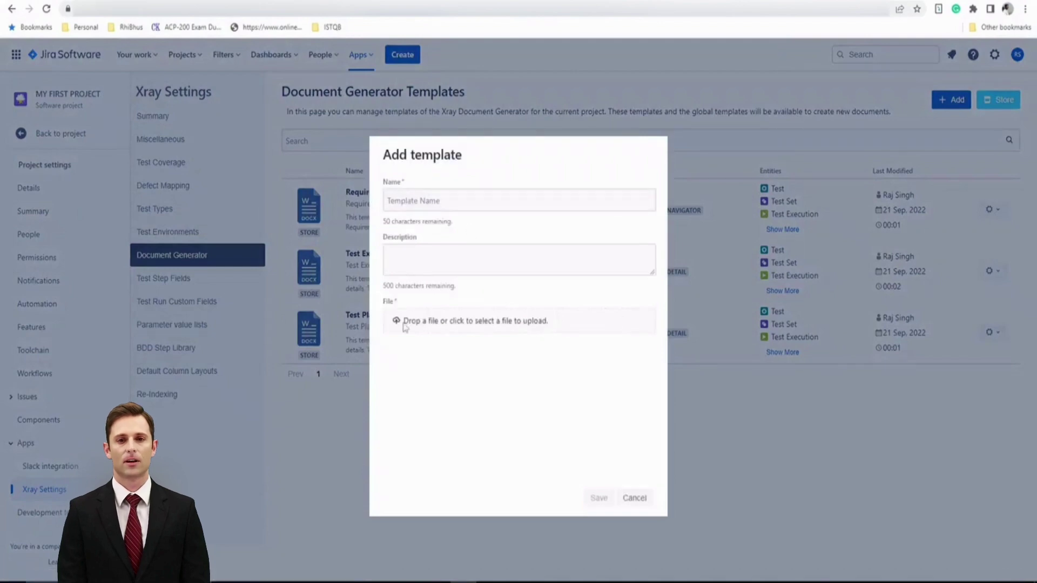
click(635, 499)
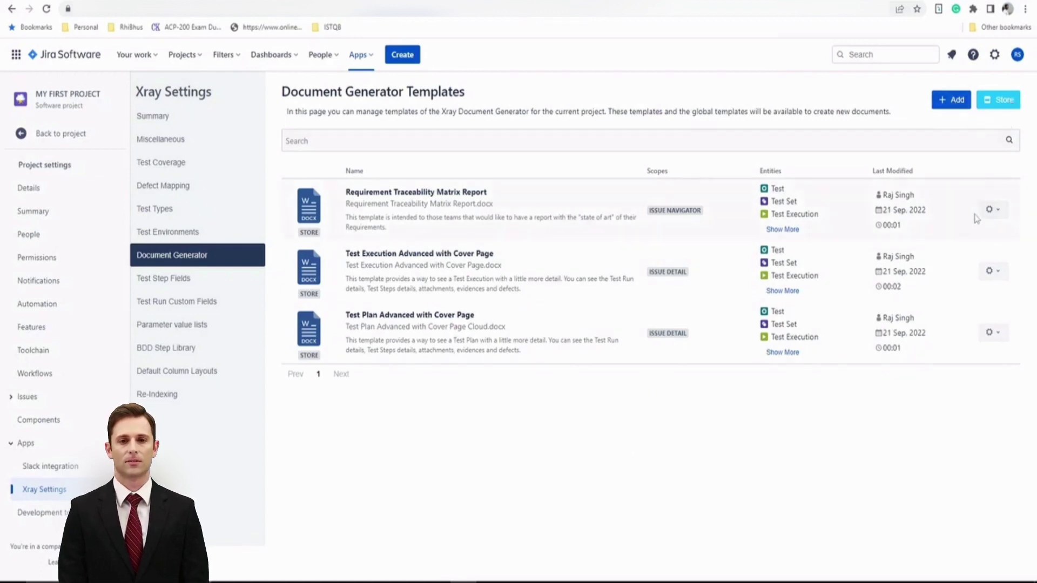
click(991, 210)
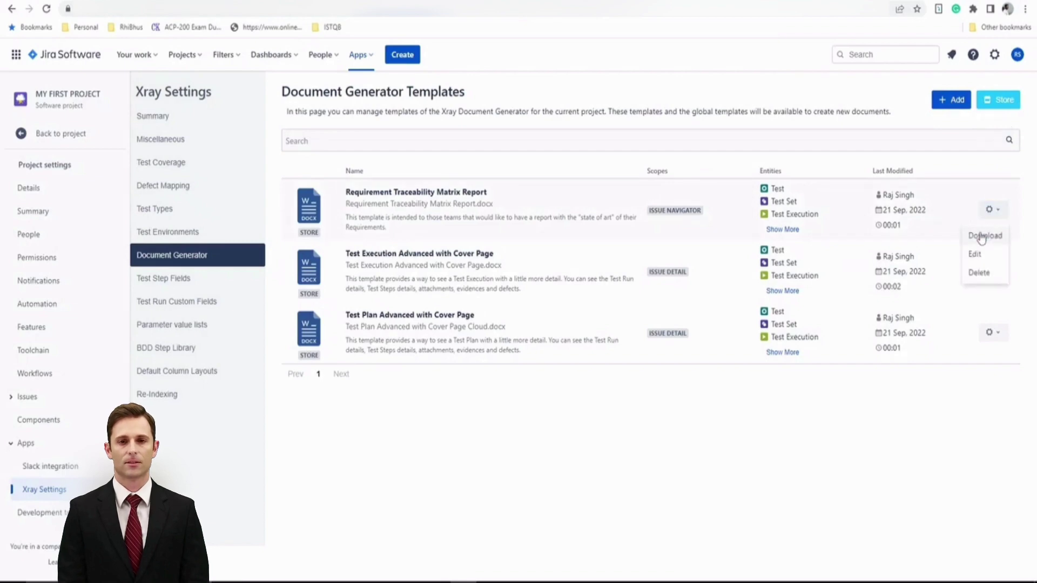
click(982, 237)
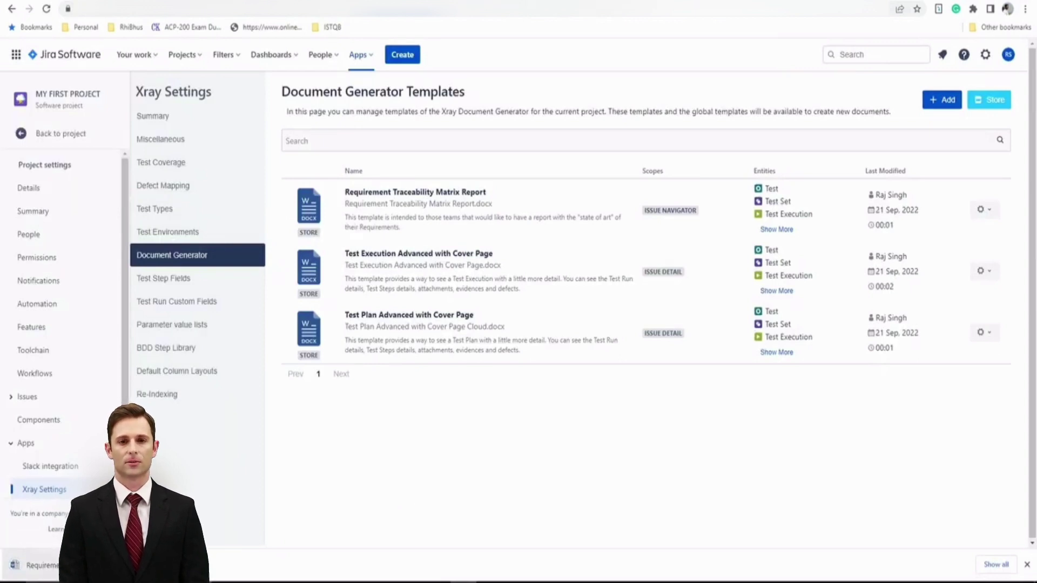
- Open the Traceability Matrix template in Word and scroll through its cover page and placeholders
click(32, 565)
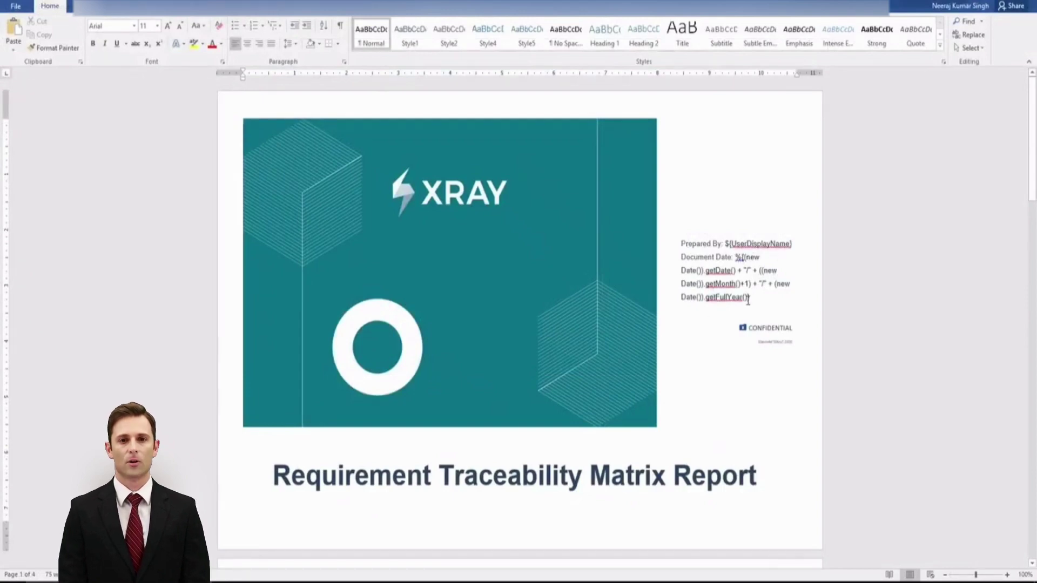
scroll(707, 378, down, 5)
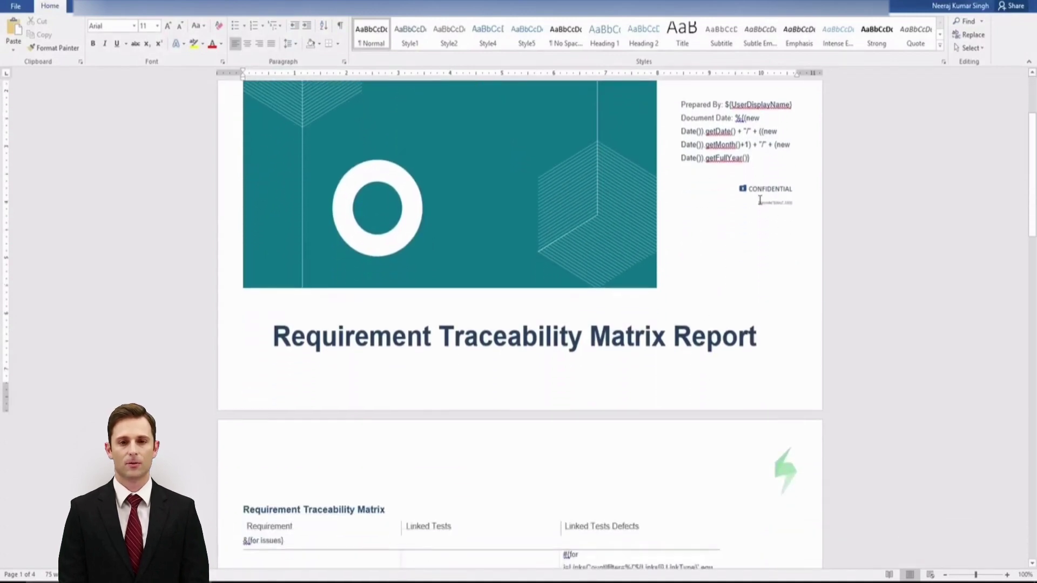
drag(750, 187, 793, 194)
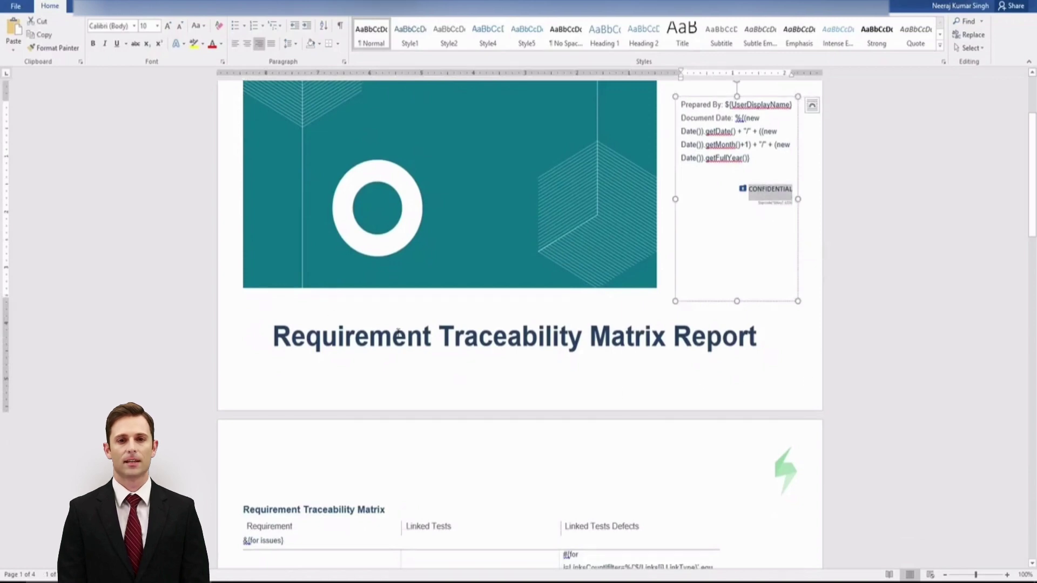
scroll(421, 212, up, 2)
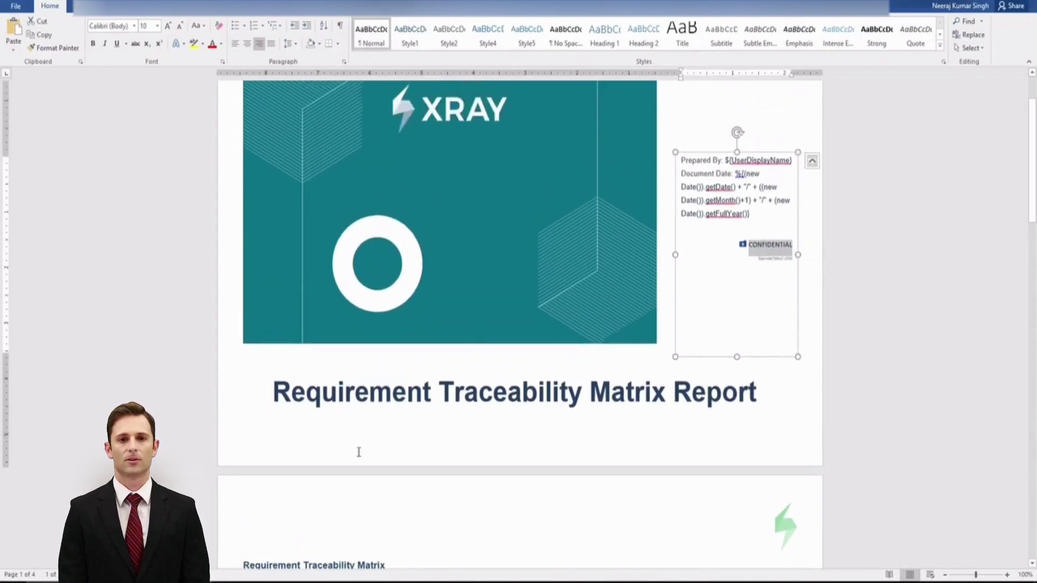
scroll(439, 479, down, 4)
scroll(454, 475, down, 3)
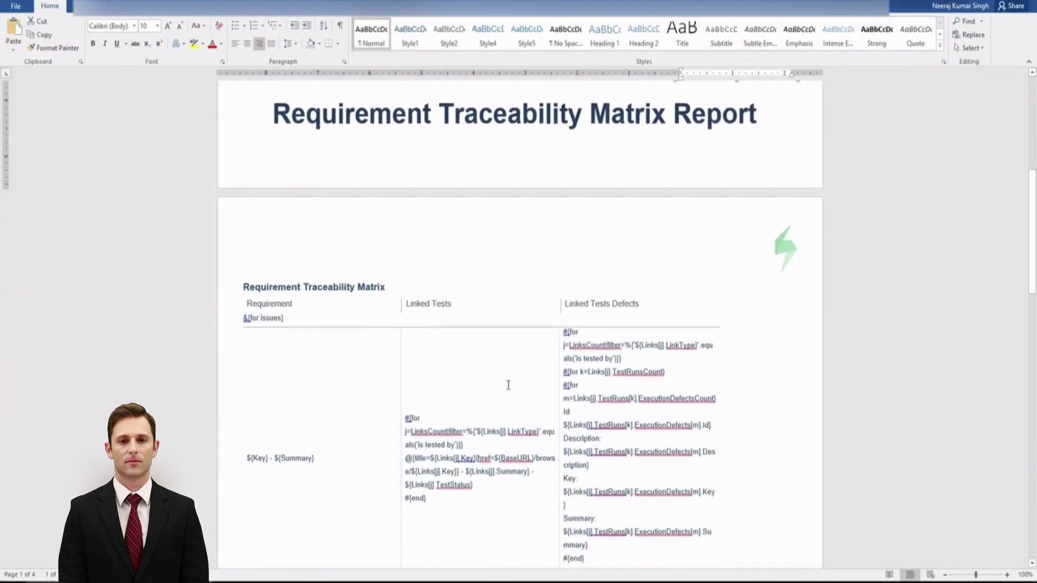
scroll(627, 481, down, 1)
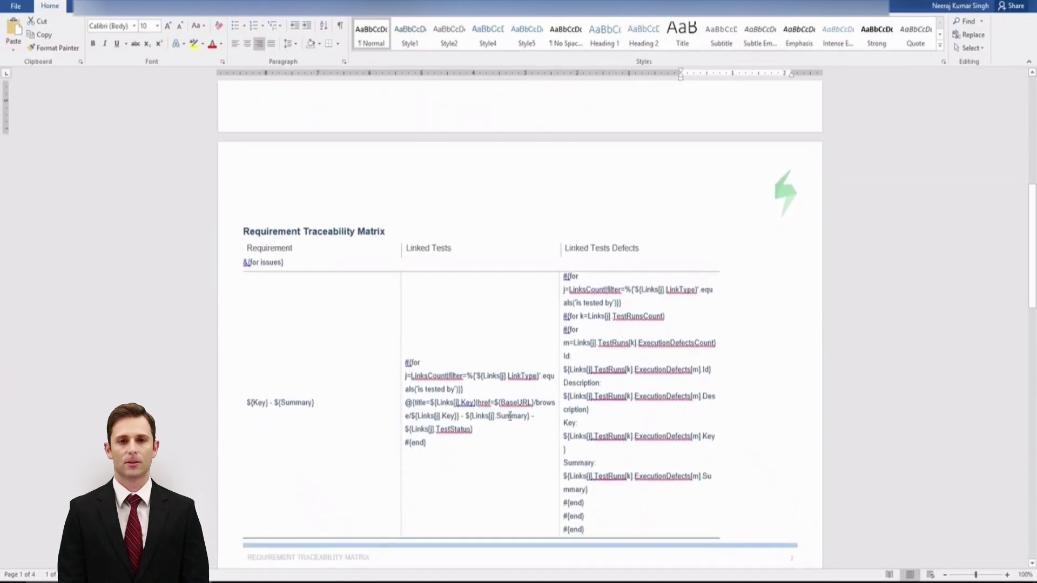
scroll(510, 416, down, 8)
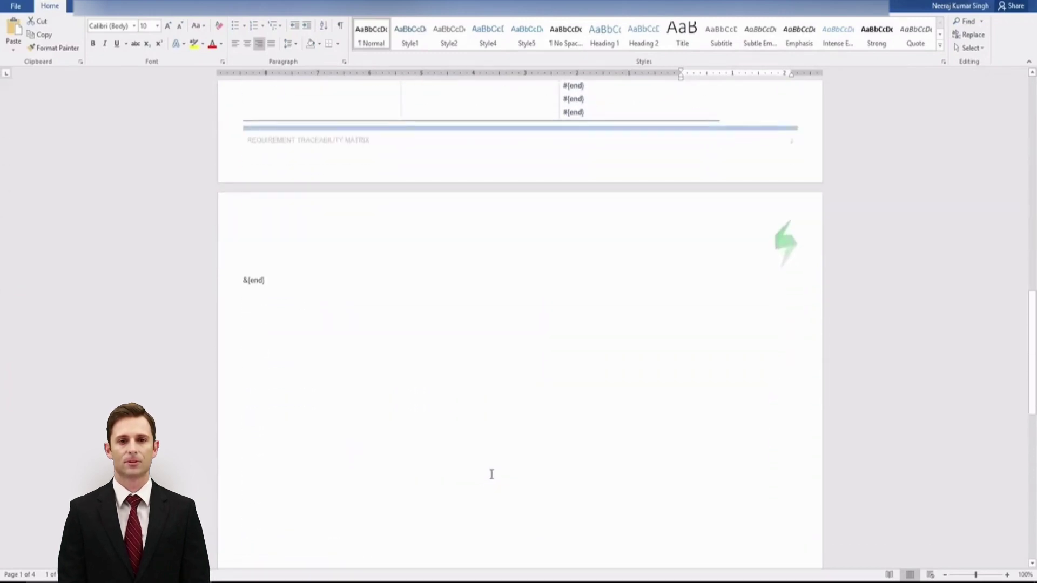
scroll(492, 475, down, 10)
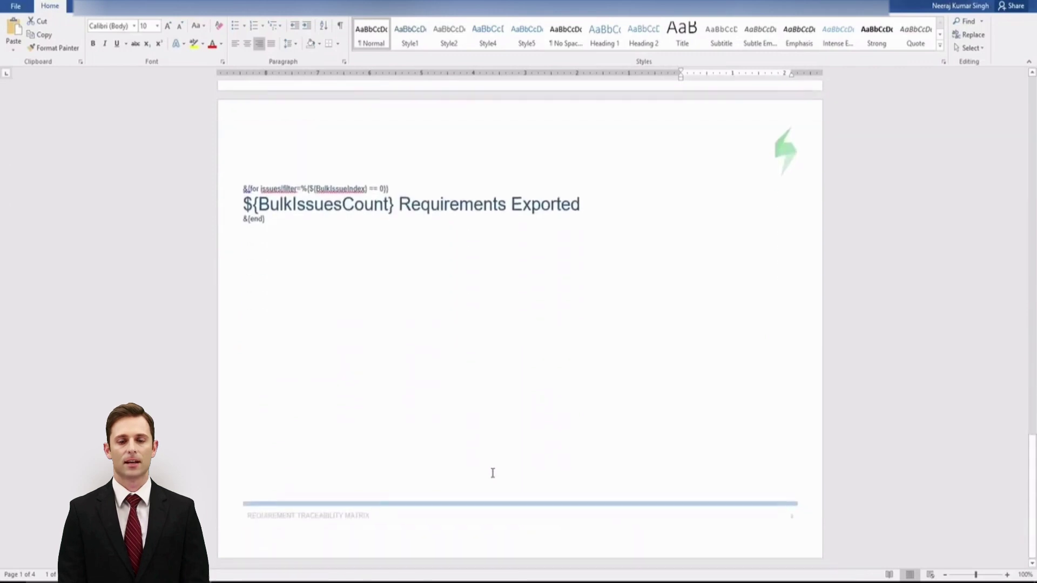
scroll(493, 473, up, 13)
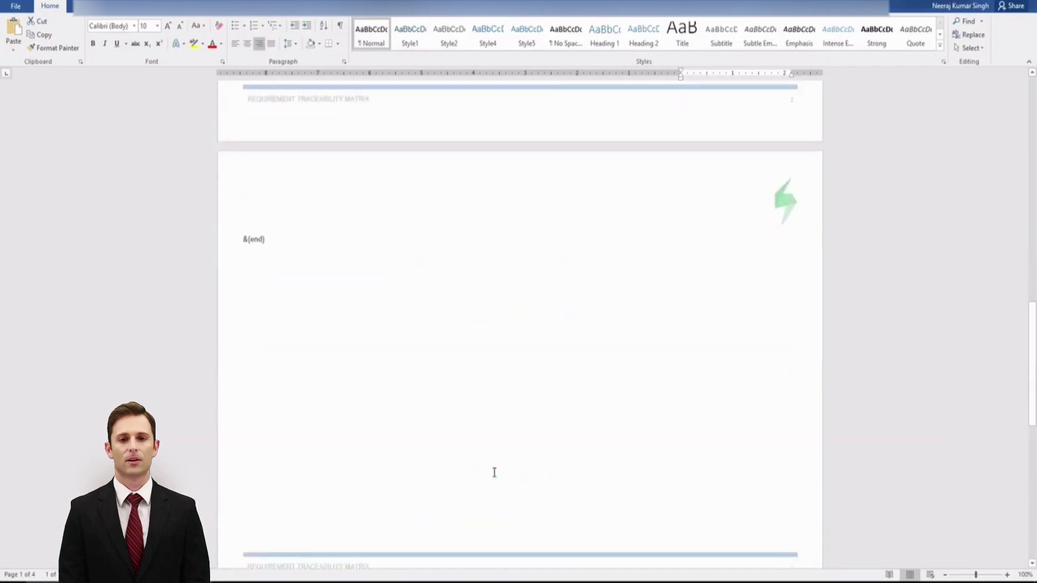
scroll(496, 472, up, 10)
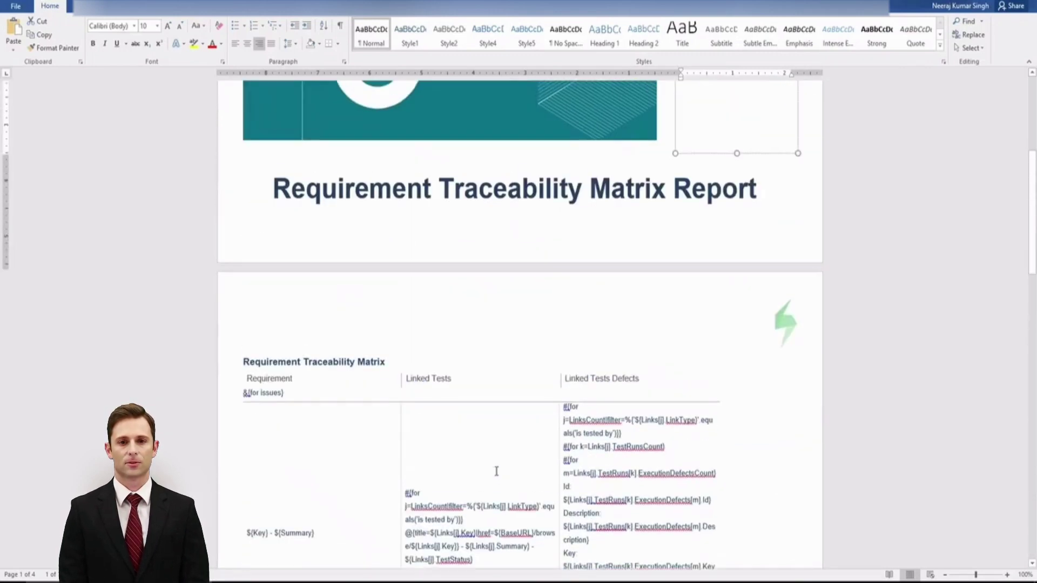
scroll(498, 475, up, 3)
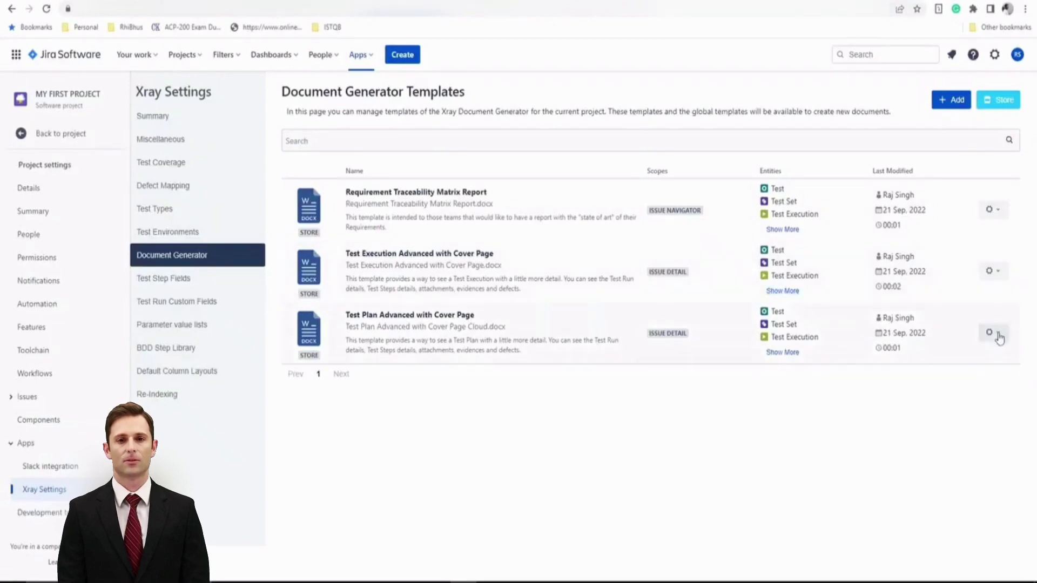
click(992, 332)
- Download Test Plan Advanced with Cover Page, scroll through it in Word, then close it
click(983, 357)
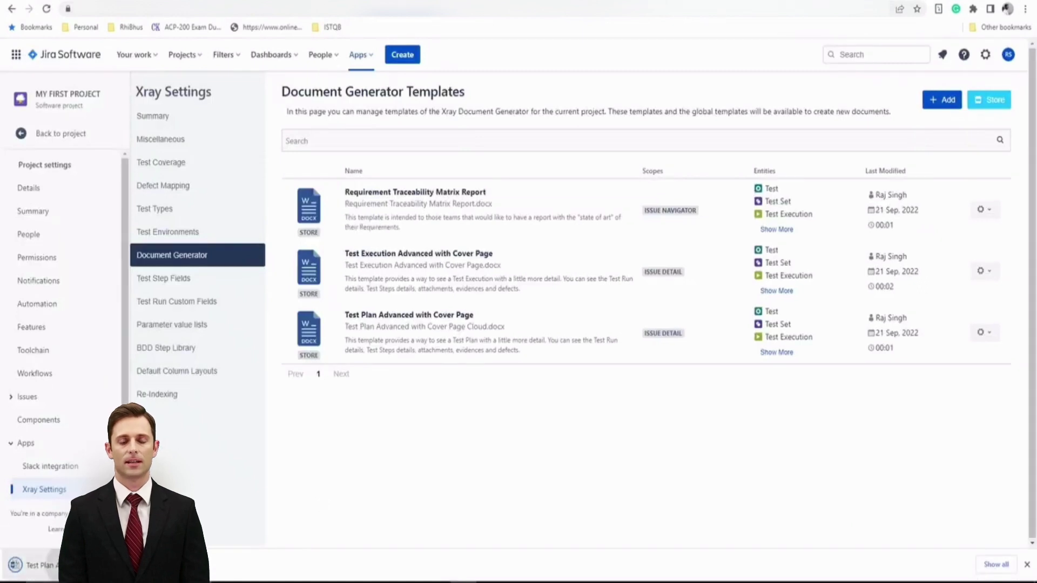
click(38, 564)
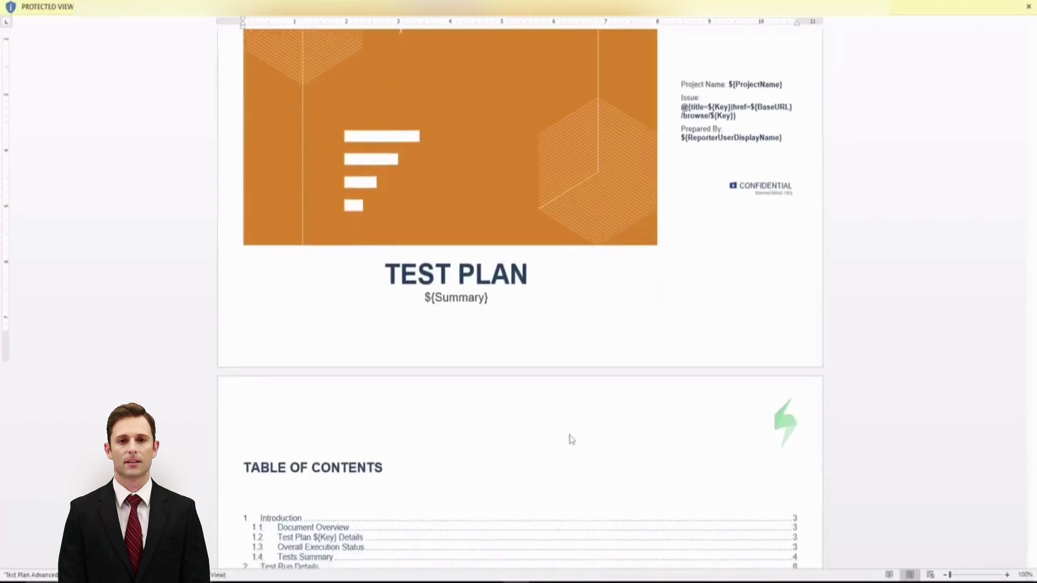
scroll(572, 439, down, 5)
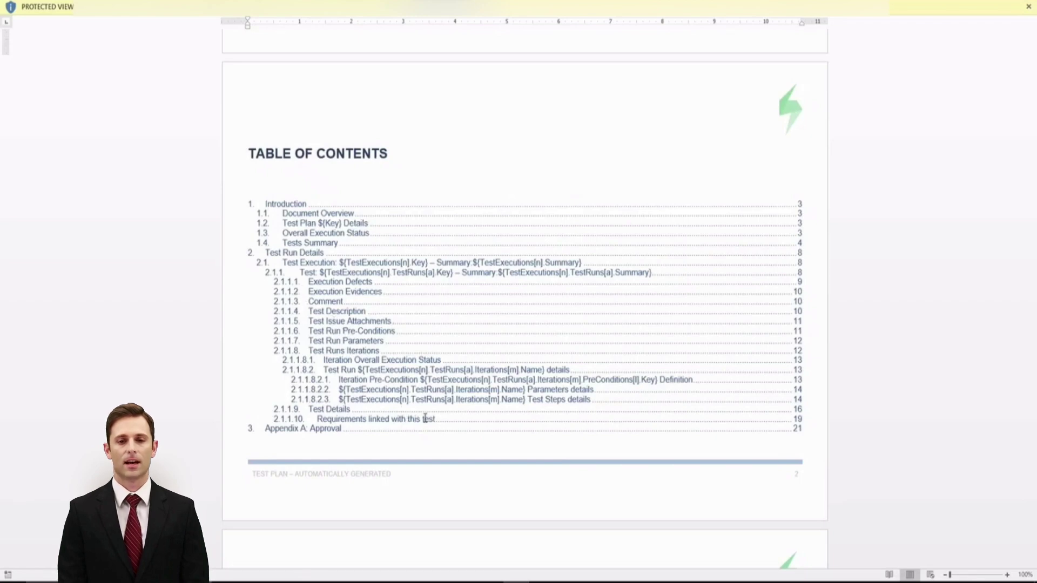
scroll(432, 422, down, 15)
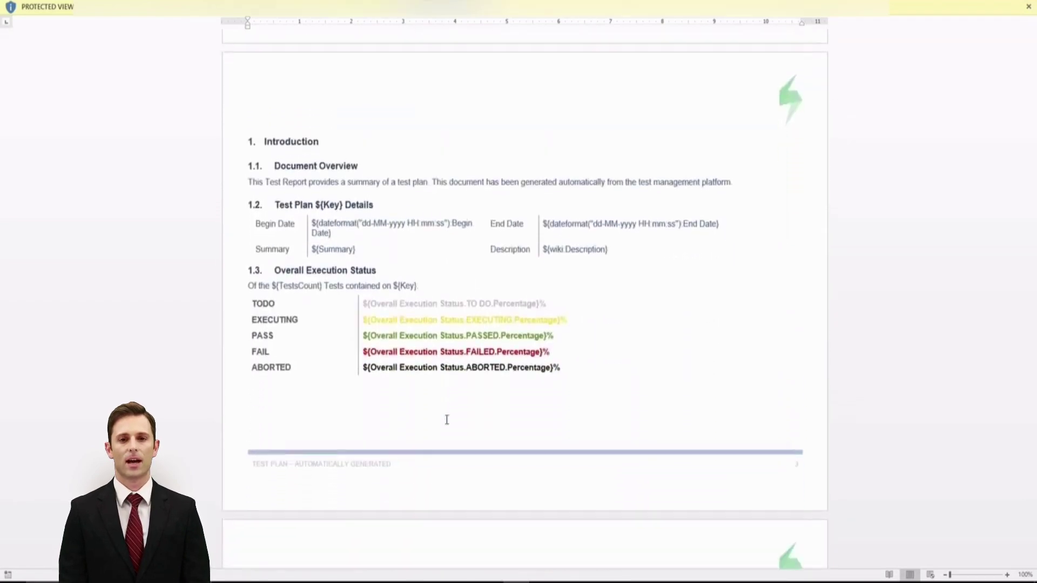
scroll(447, 420, down, 8)
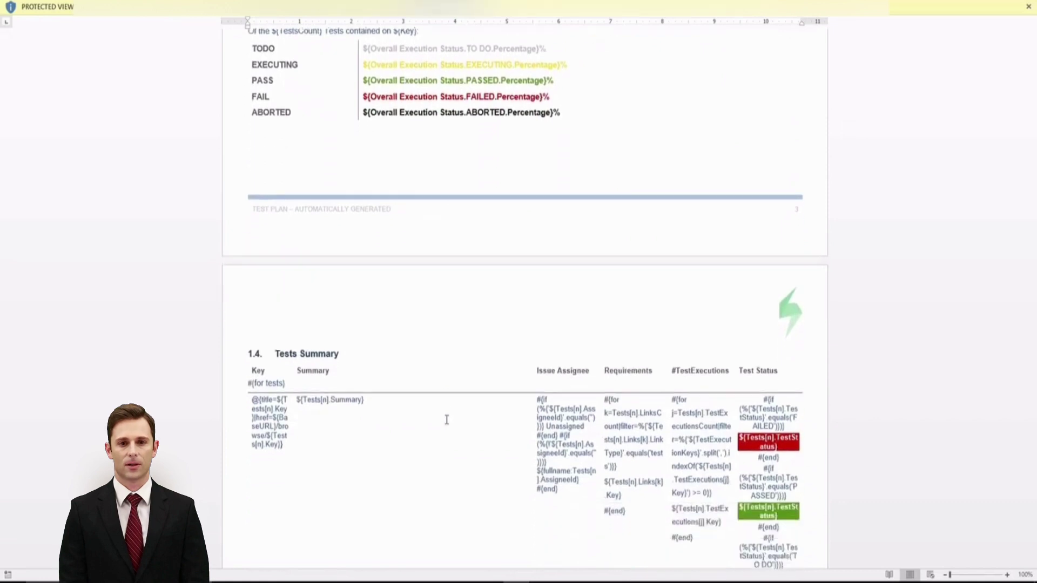
scroll(446, 420, down, 4)
scroll(447, 420, down, 3)
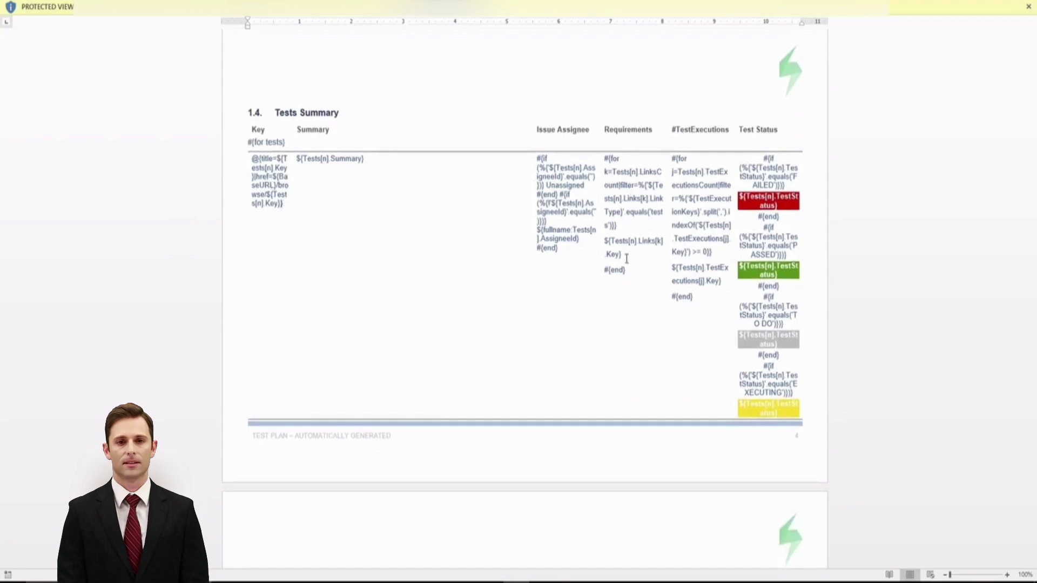
scroll(586, 348, down, 12)
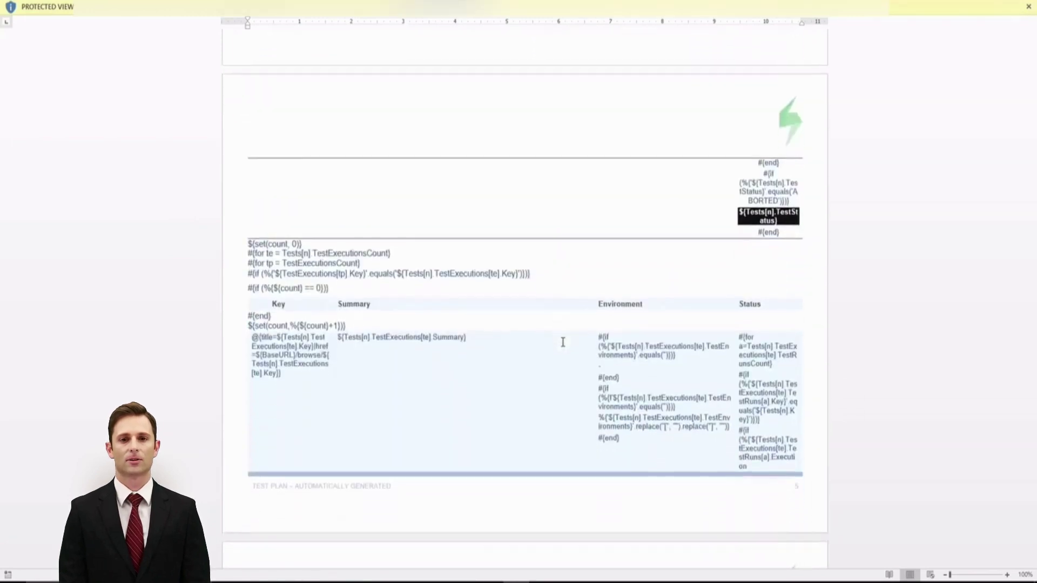
scroll(562, 343, down, 3)
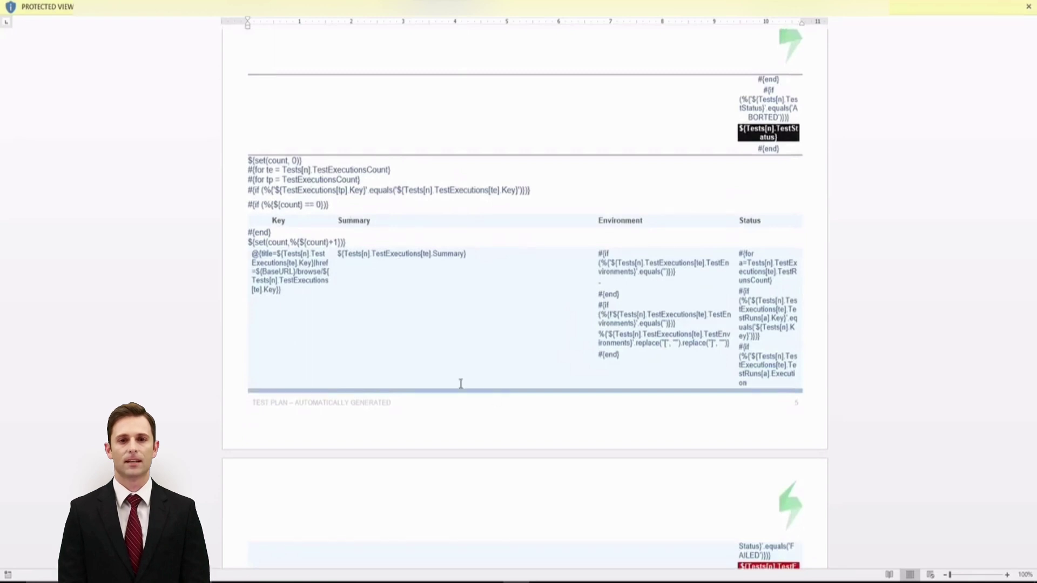
scroll(461, 383, down, 8)
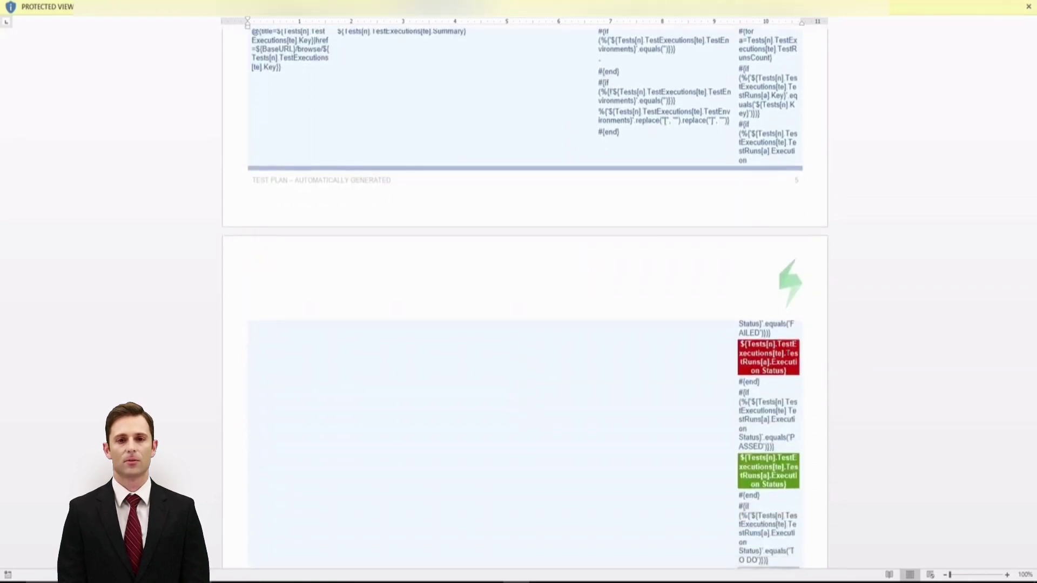
click(1028, 6)
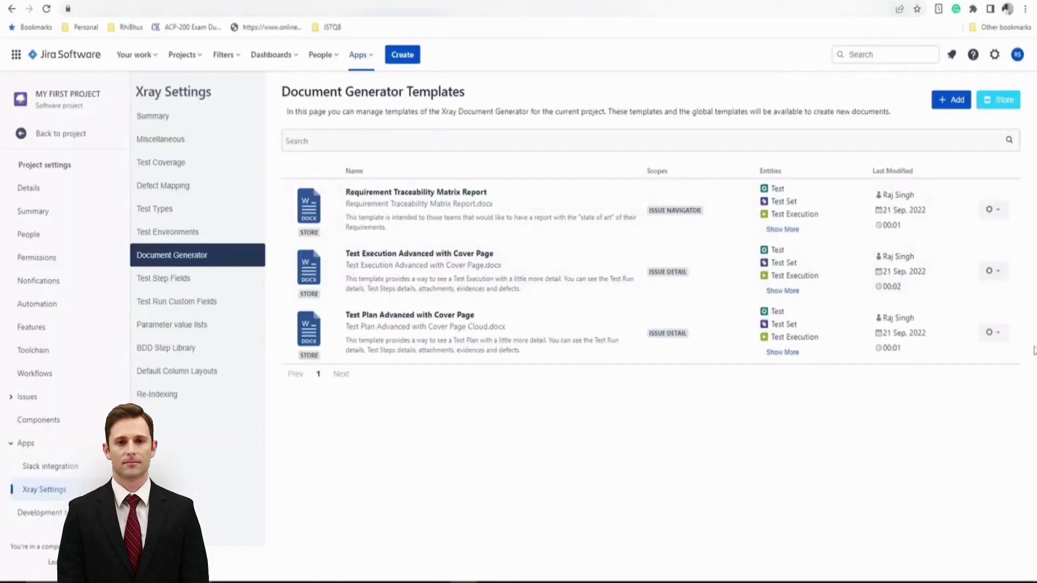
- Edit Test Plan Advanced with Cover Page: keep Issue Detail scope, set default format PDF, save
click(990, 332)
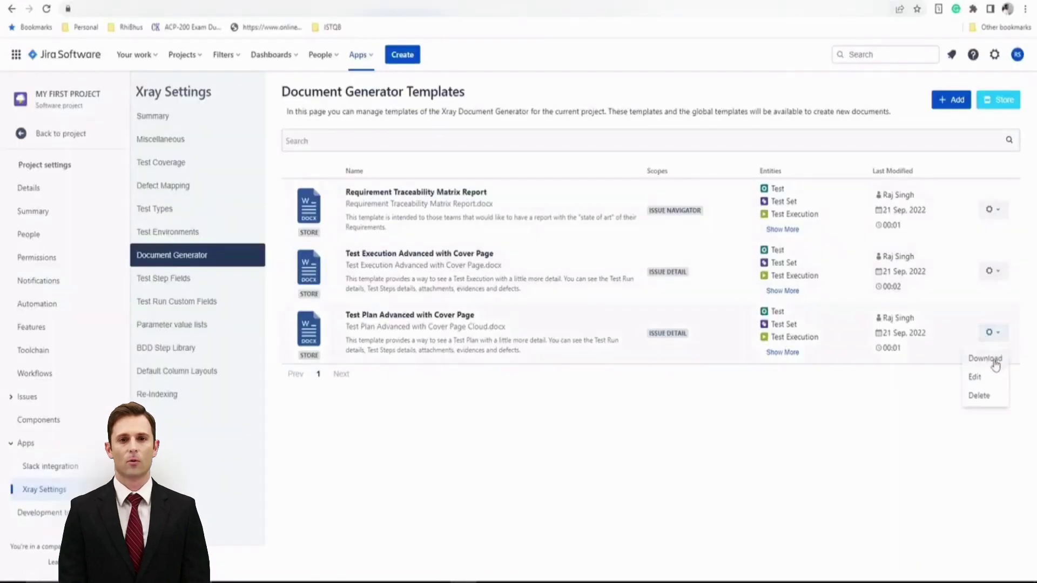
click(979, 377)
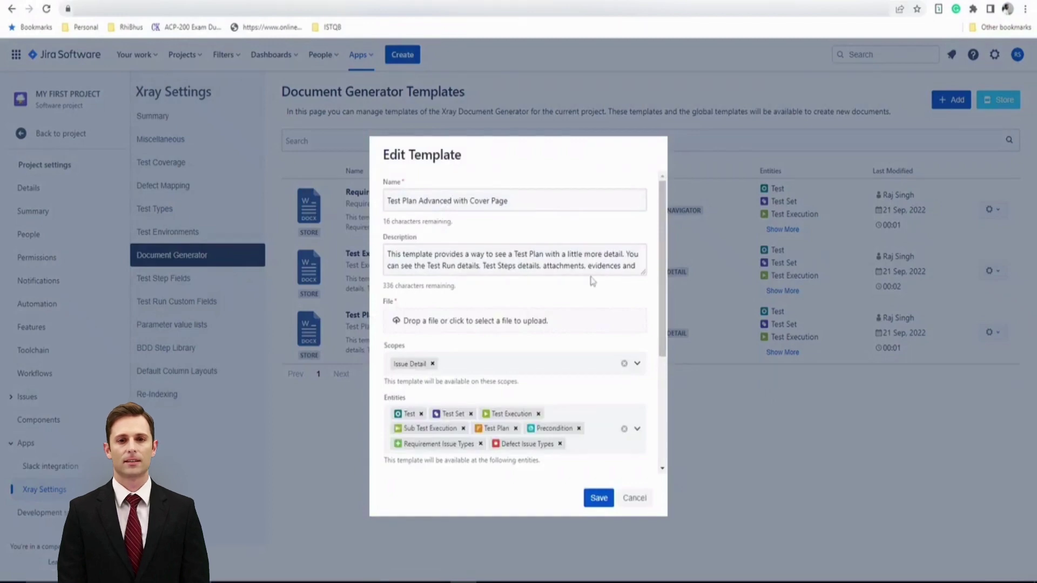
scroll(606, 301, down, 2)
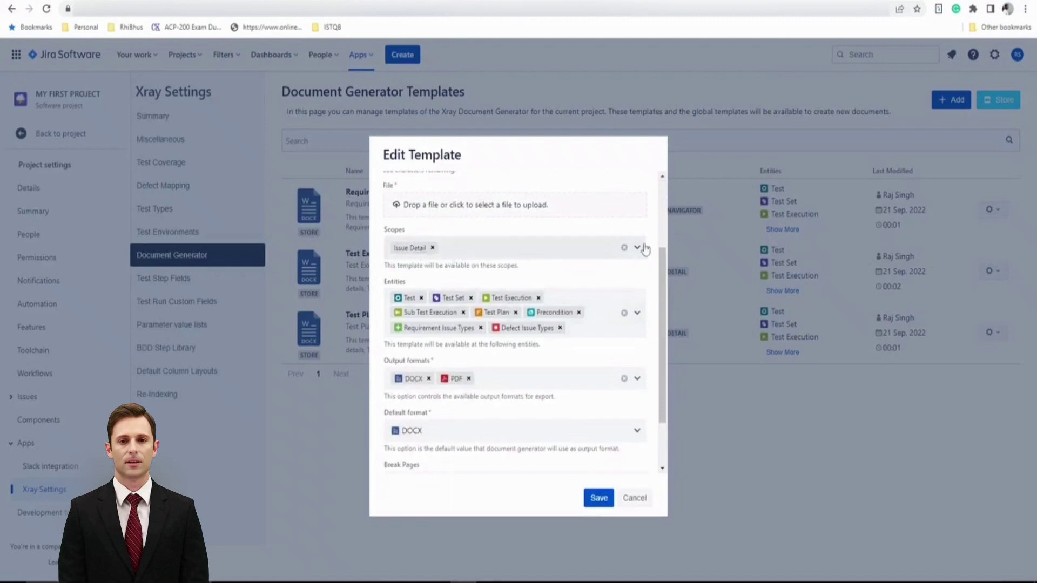
click(588, 249)
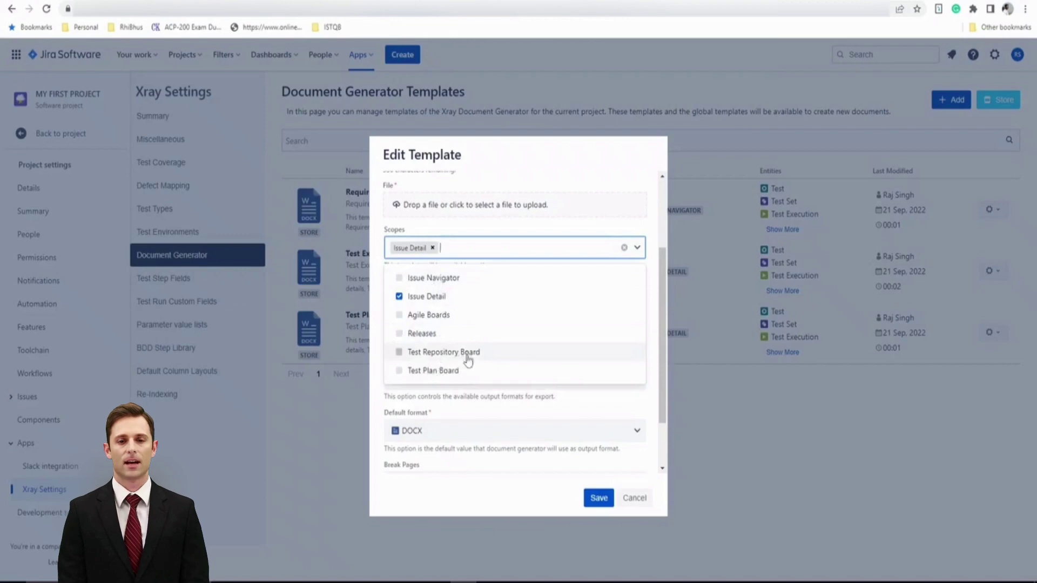
click(643, 237)
scroll(436, 320, down, 1)
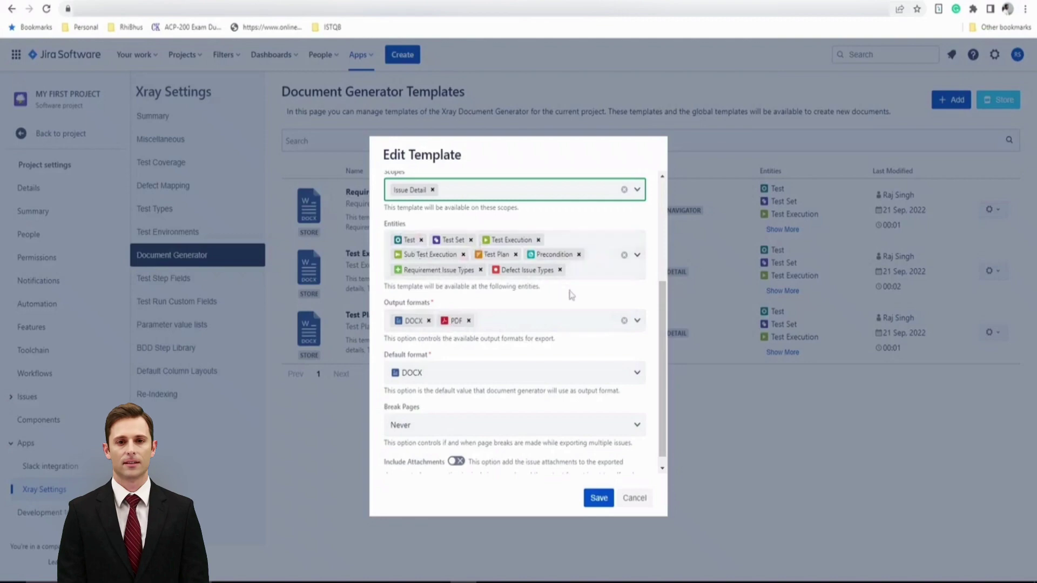
scroll(567, 367, down, 1)
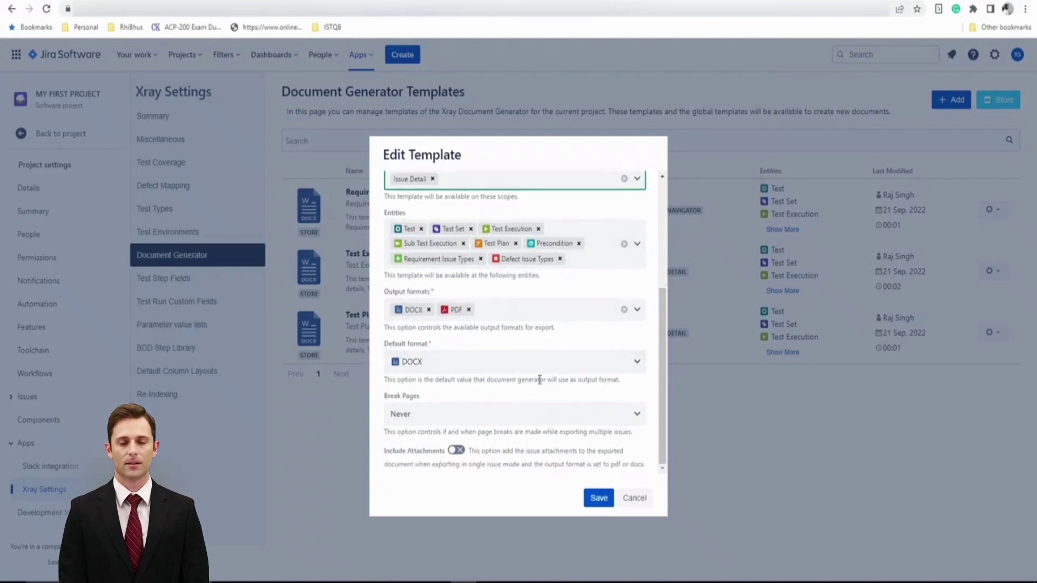
click(596, 369)
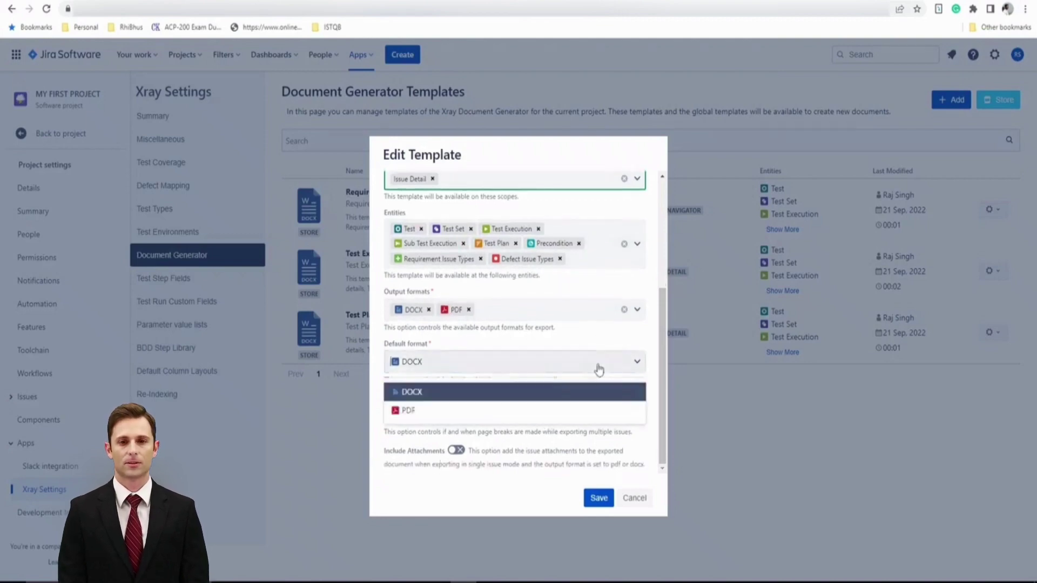
click(462, 413)
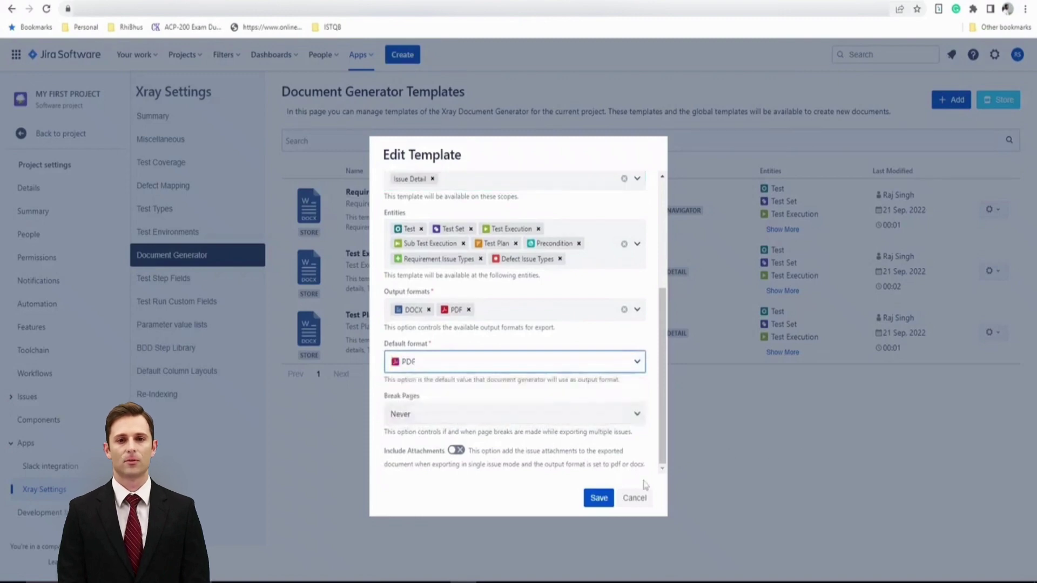
click(598, 498)
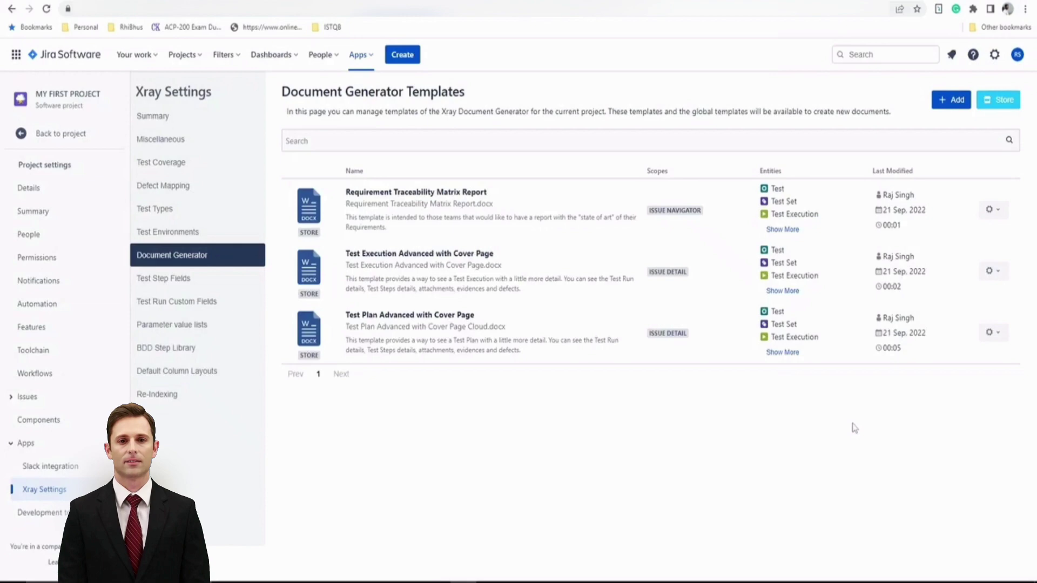
click(778, 292)
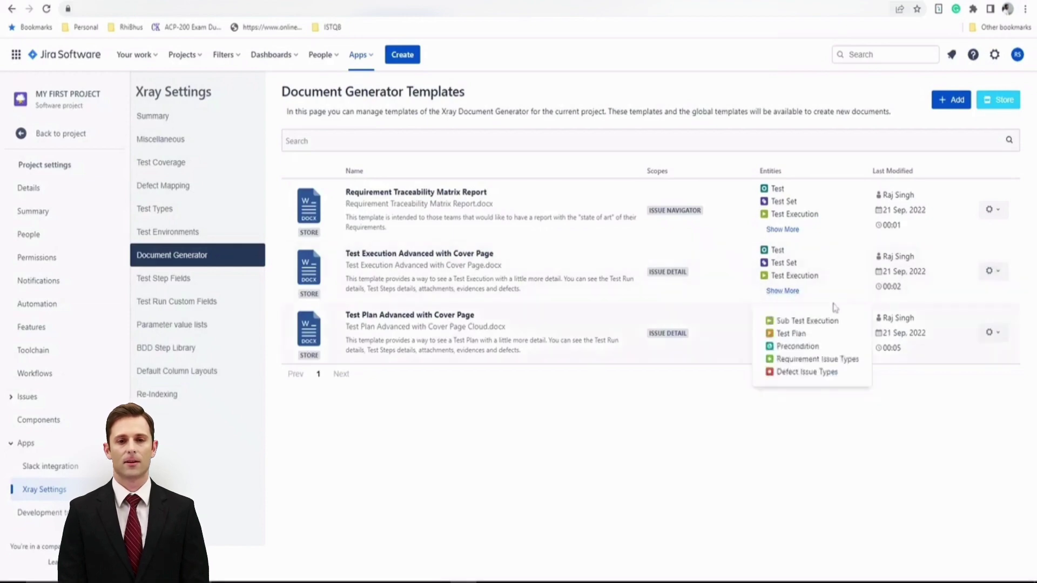
- Download the Test Execution Advanced with Cover Page template from its gear menu
click(666, 435)
click(989, 271)
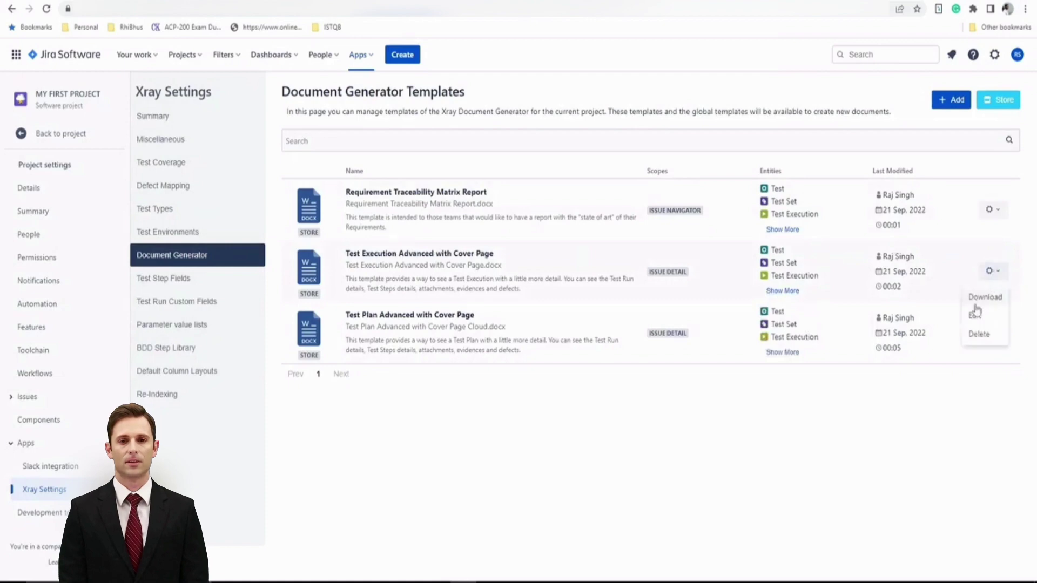
click(976, 301)
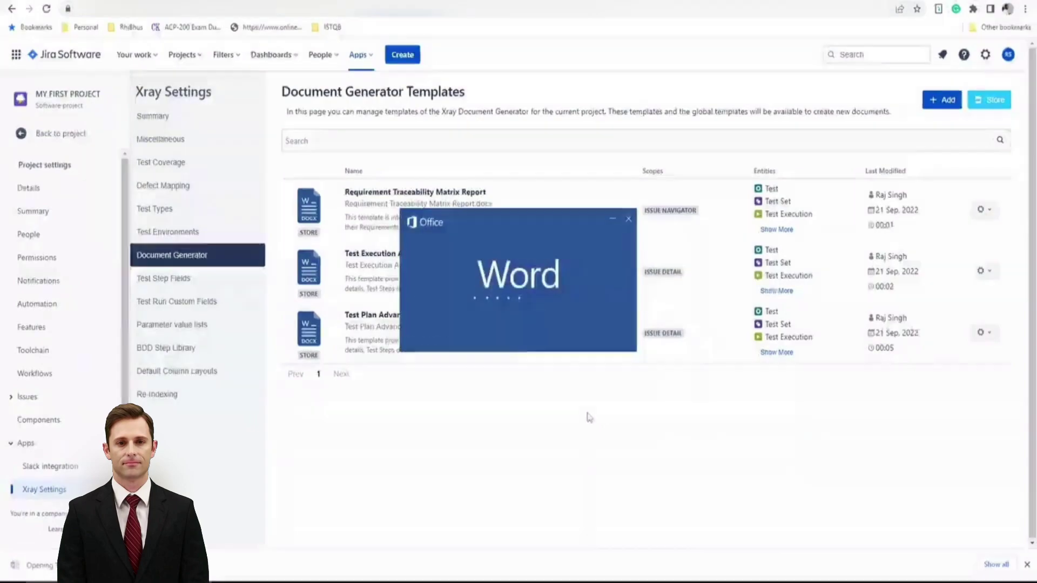
scroll(583, 493, down, 3)
- Scroll the Test Execution template in Word from Table of Contents down to Test Run Details
scroll(584, 493, down, 5)
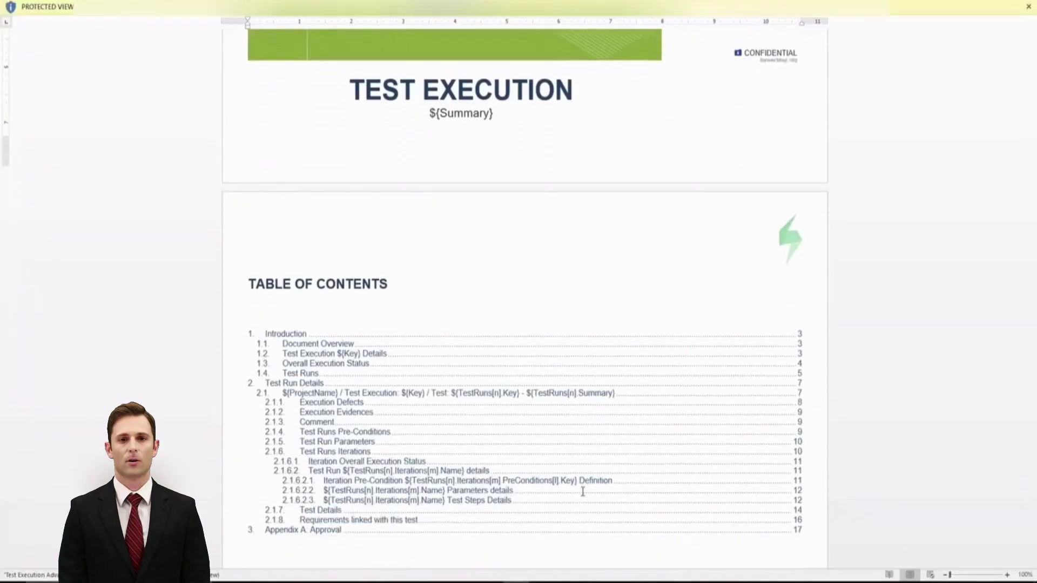
scroll(582, 491, down, 2)
scroll(582, 490, down, 13)
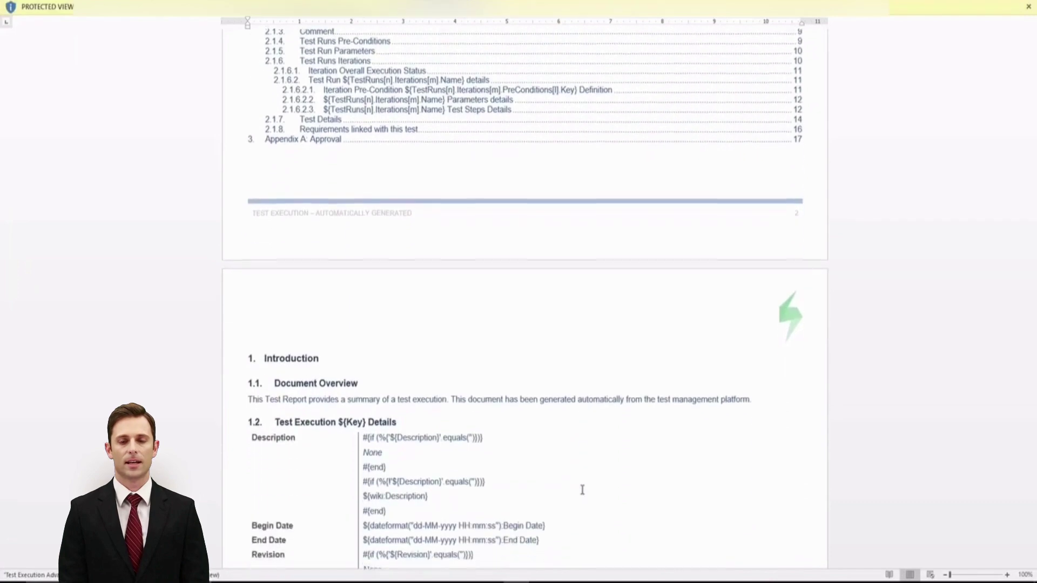
scroll(582, 490, down, 10)
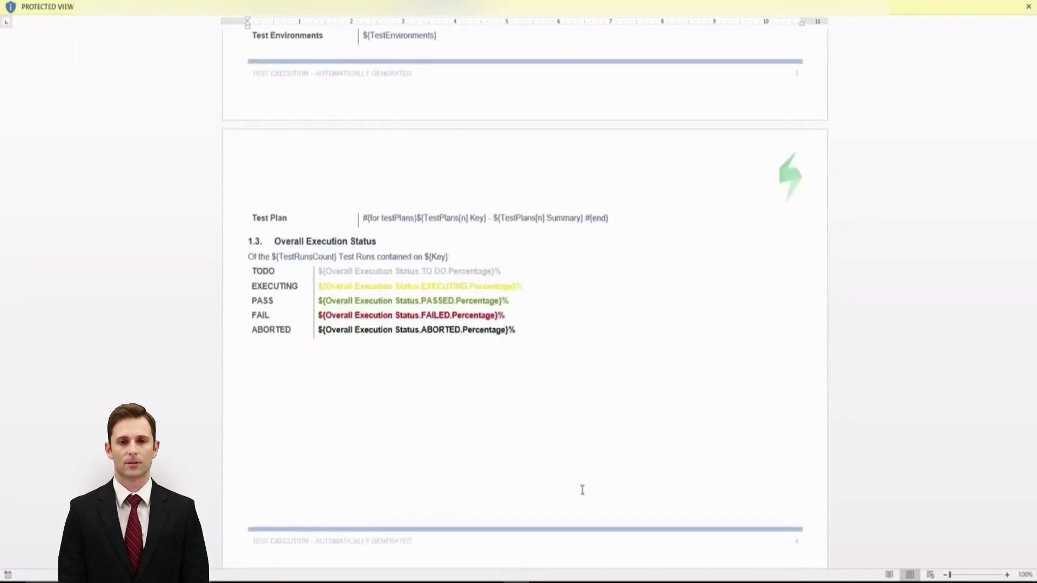
scroll(581, 490, down, 10)
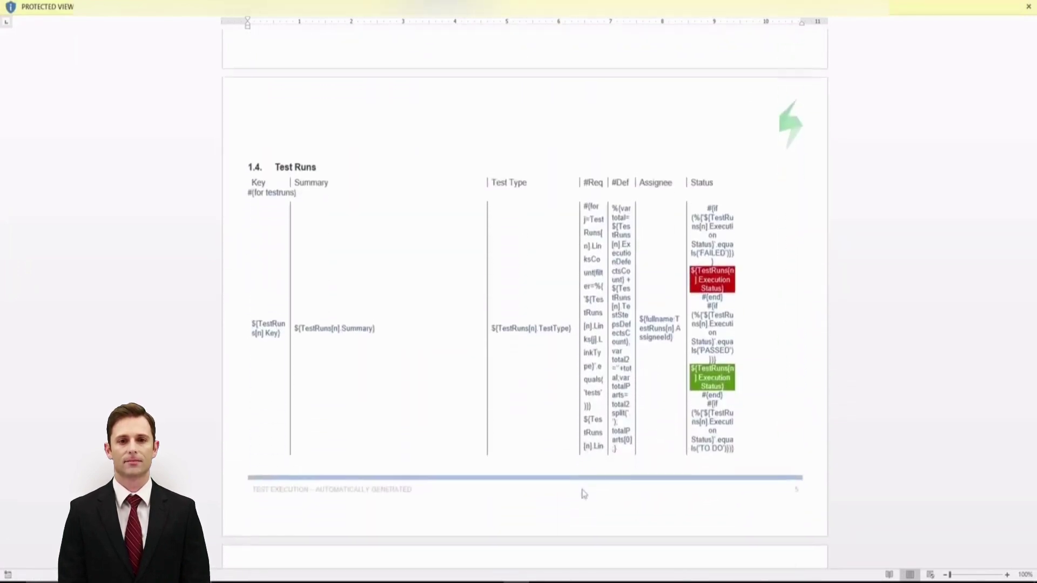
scroll(582, 489, down, 8)
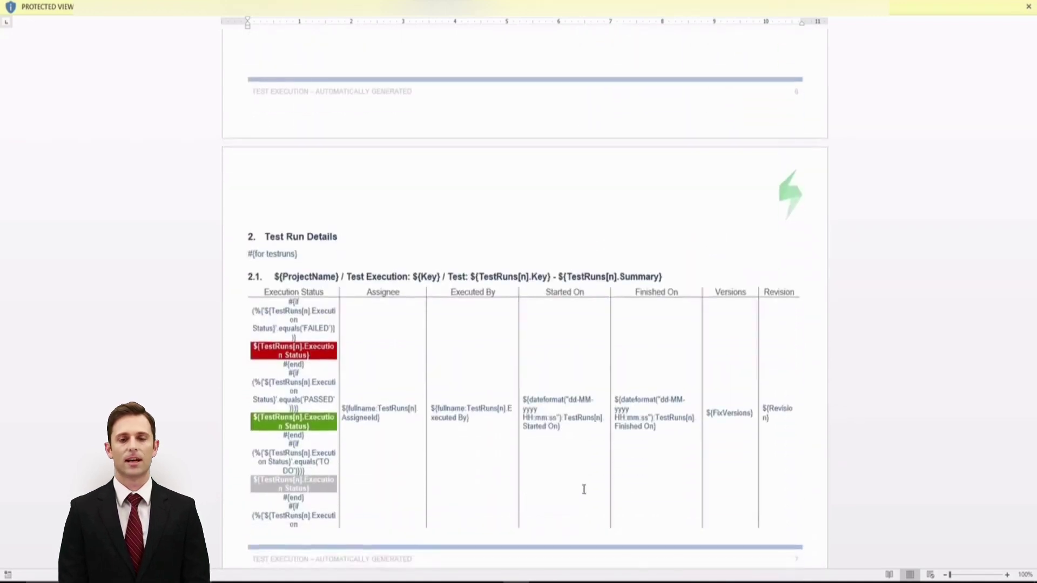
scroll(584, 489, down, 3)
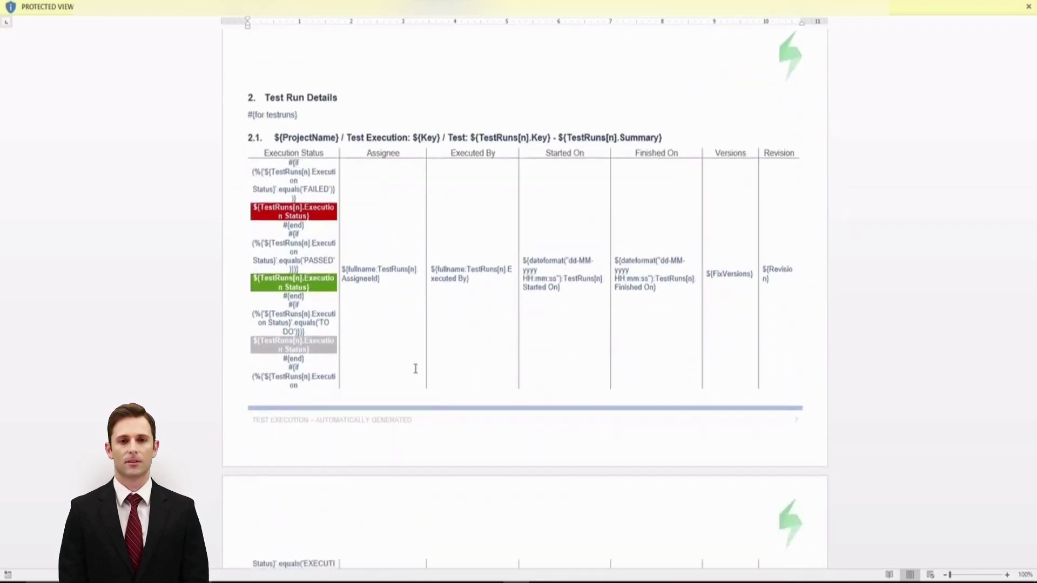
scroll(505, 415, down, 5)
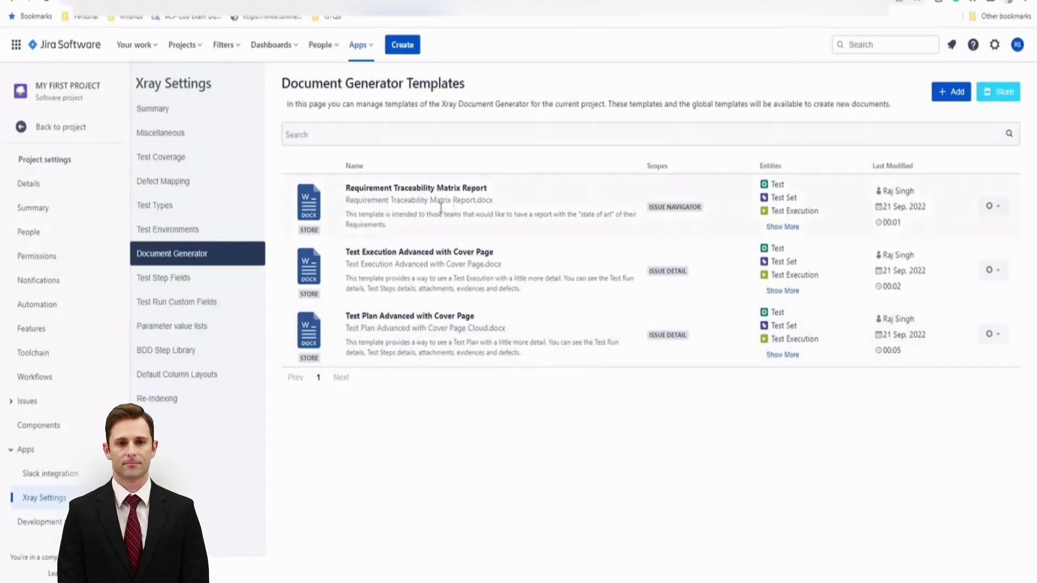
- Go back to the project's issues and open test plan MFP-44, Test Plan for Interface Testing, showing its five tests
click(73, 133)
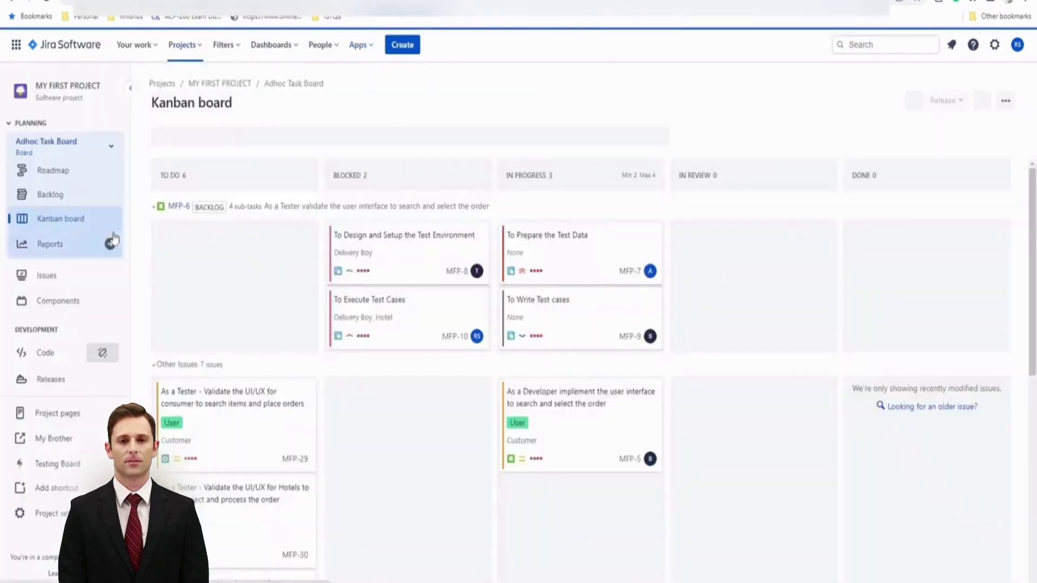
click(46, 278)
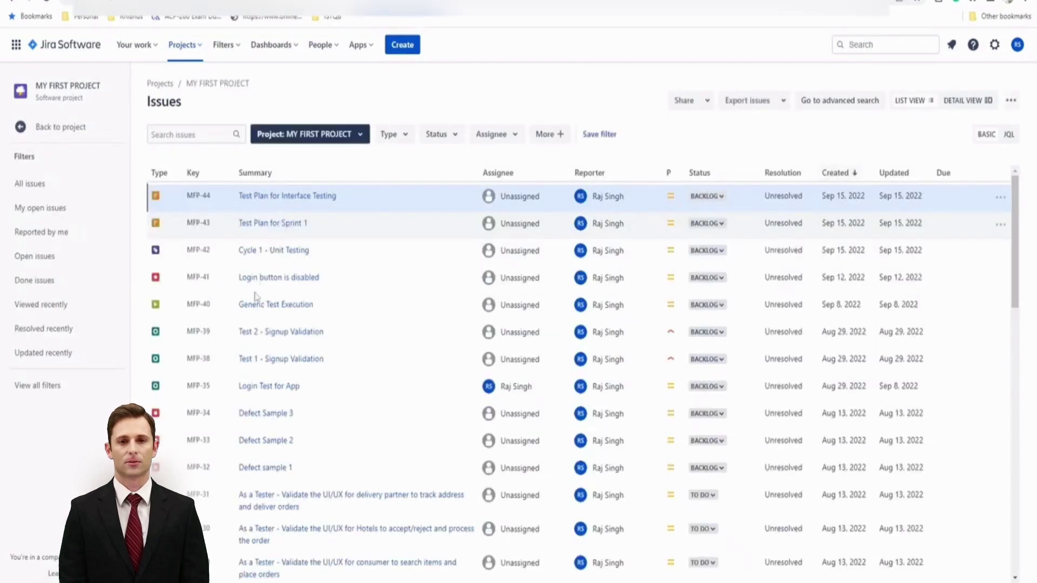
click(272, 222)
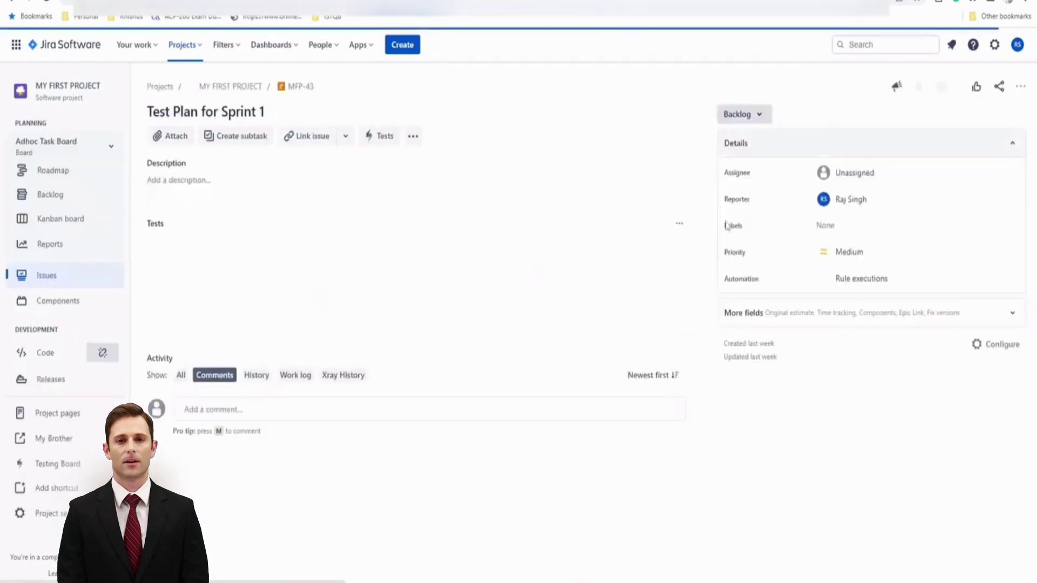
click(1023, 91)
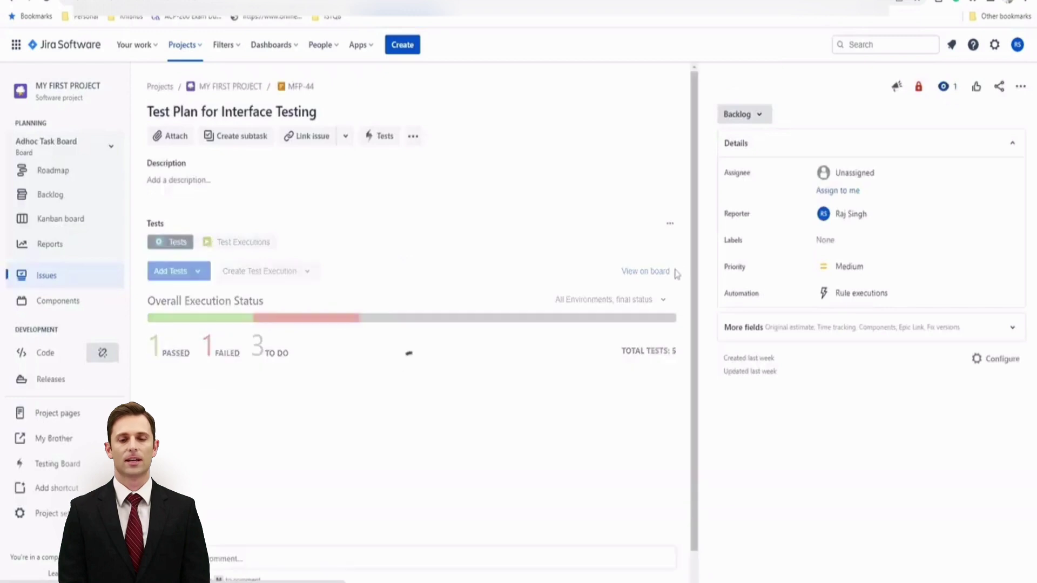
scroll(534, 389, down, 3)
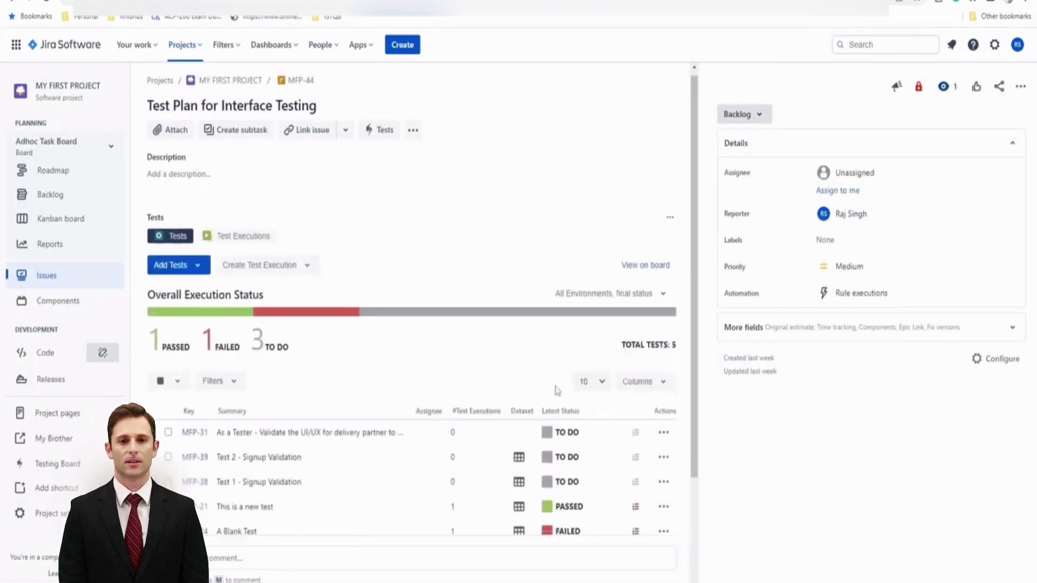
click(1020, 87)
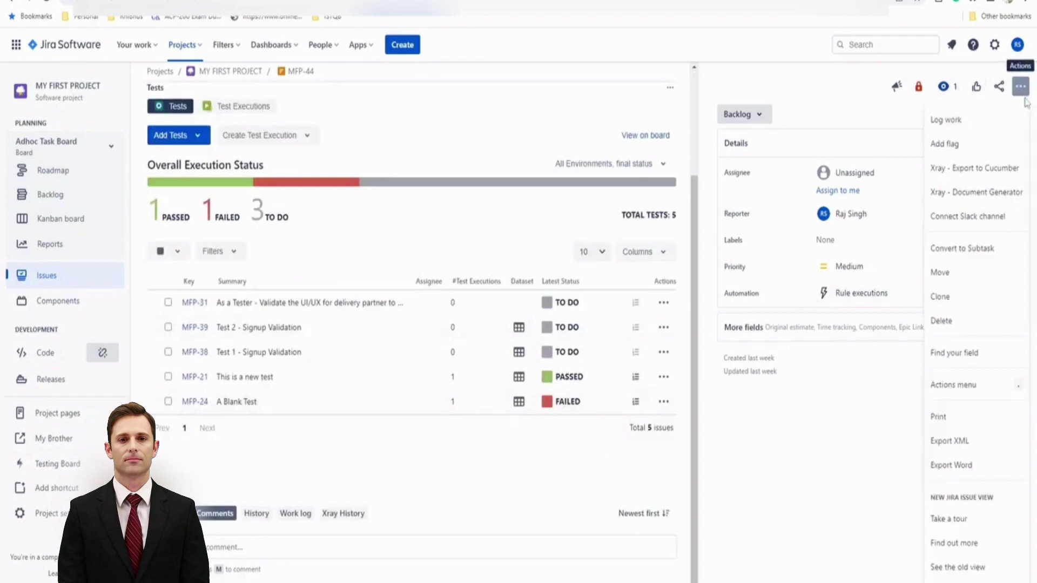
- Launch the Xray Document Generator for MFP-44 with the Test Plan Advanced with Cover Page template
click(974, 195)
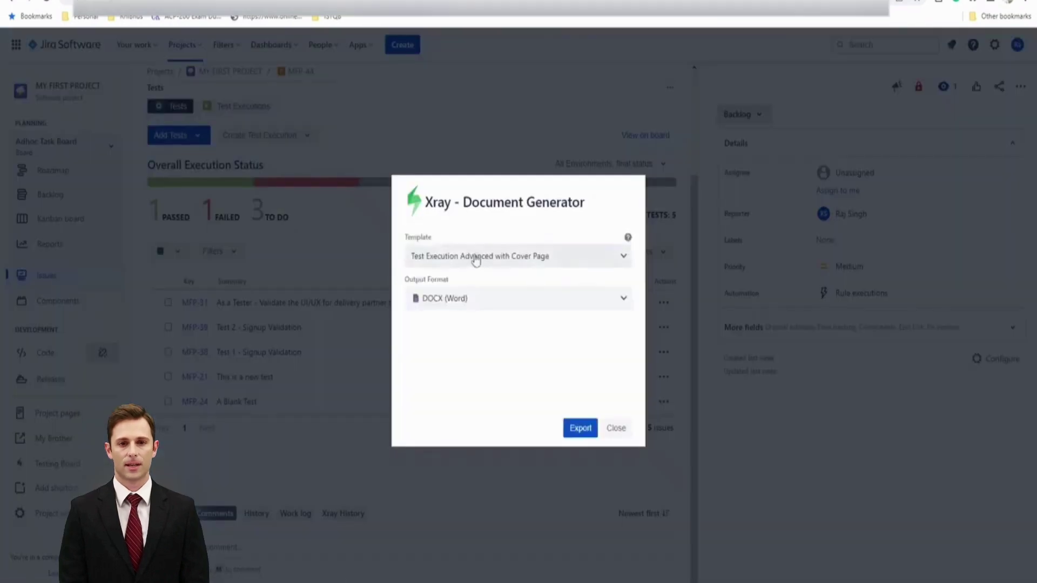
click(462, 254)
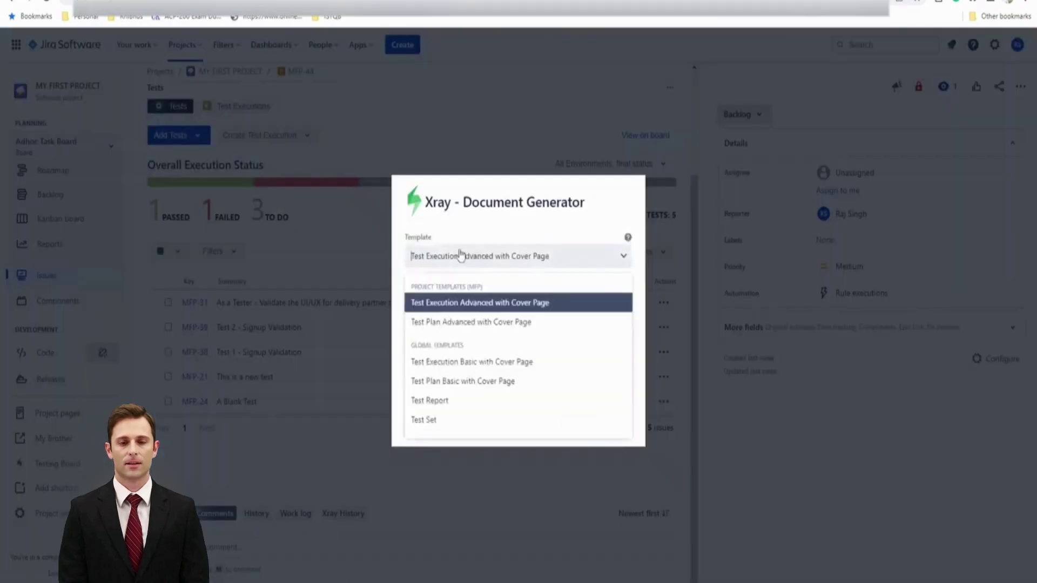
click(480, 324)
click(535, 256)
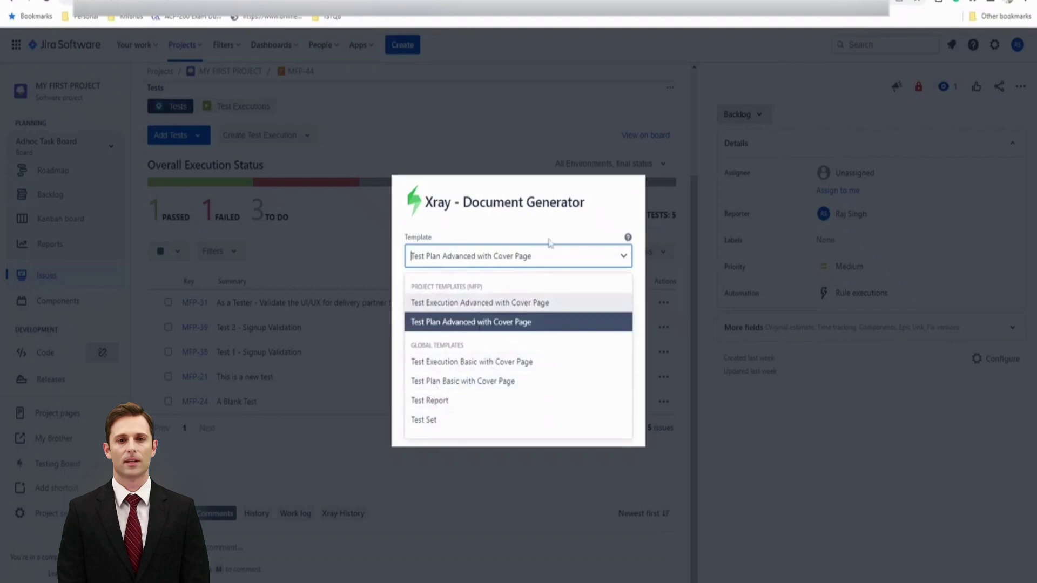
click(556, 256)
- Export the test plan as PDF, then download and open MFP-44.pdf
click(500, 301)
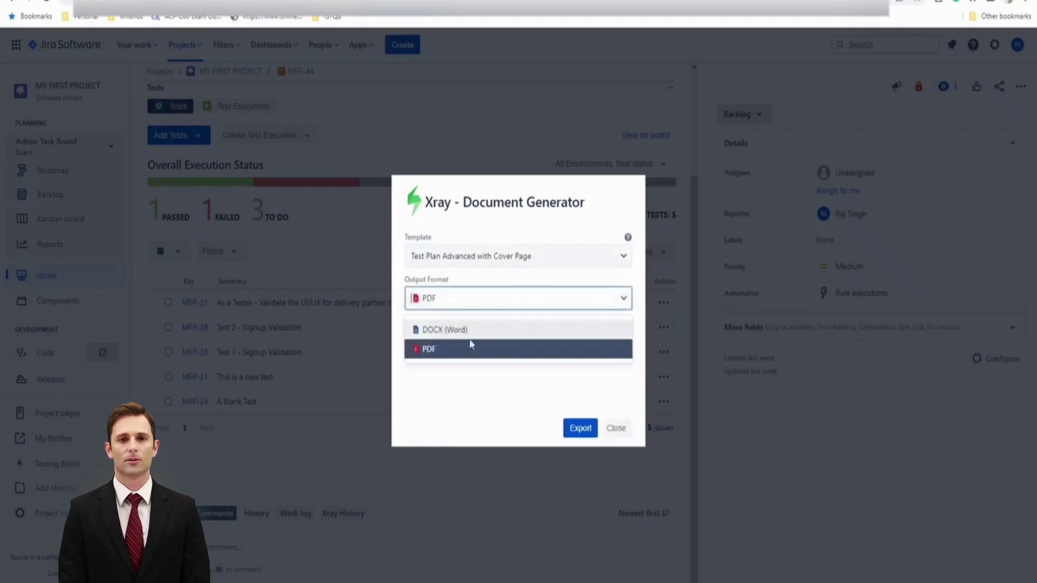
click(484, 350)
click(581, 430)
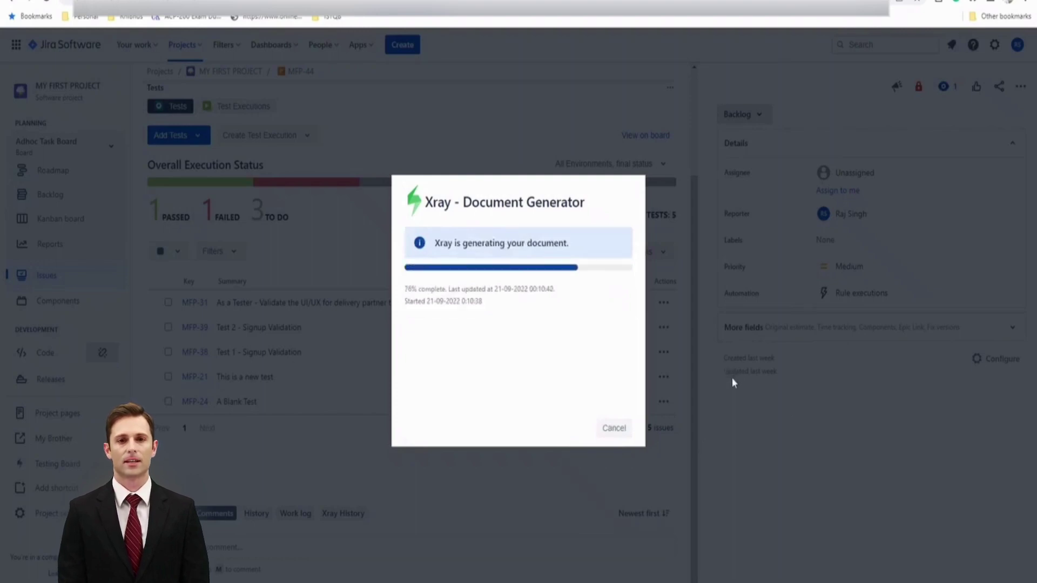
click(545, 429)
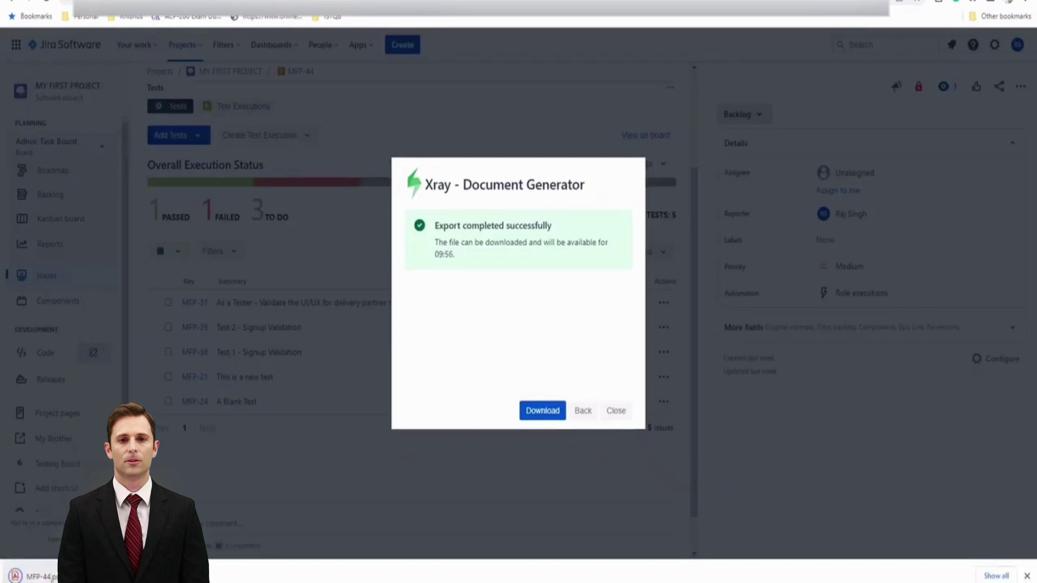
click(40, 576)
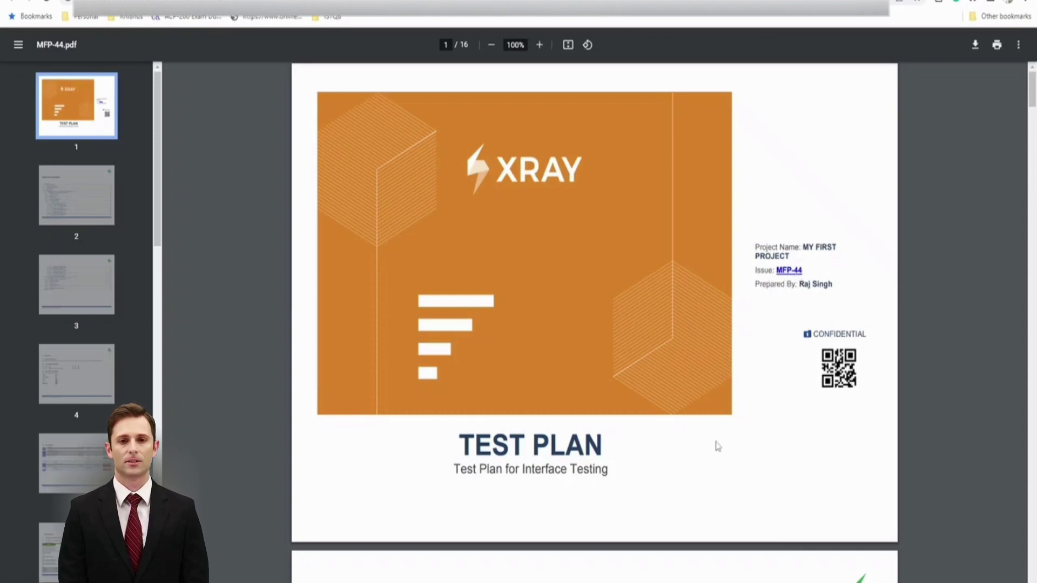
- Scroll through all 16 pages of the MFP-44.pdf test plan report
scroll(731, 461, down, 10)
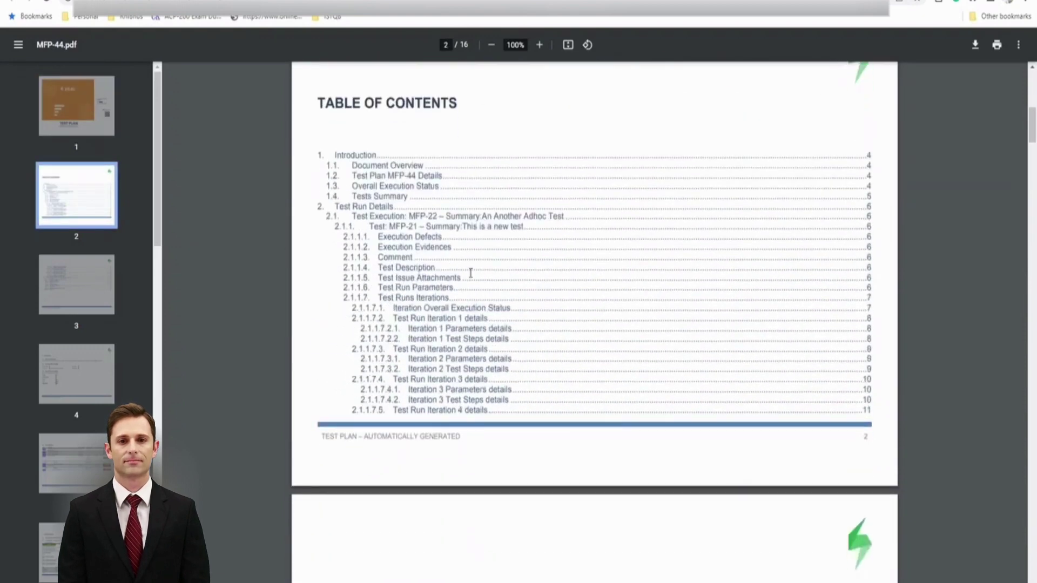
scroll(551, 458, down, 1)
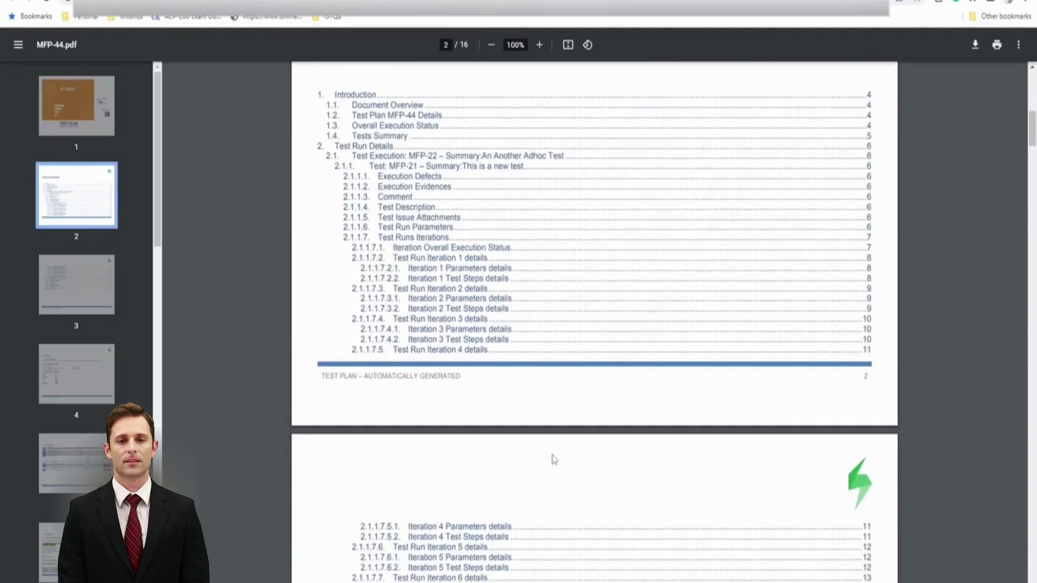
scroll(565, 427, down, 3)
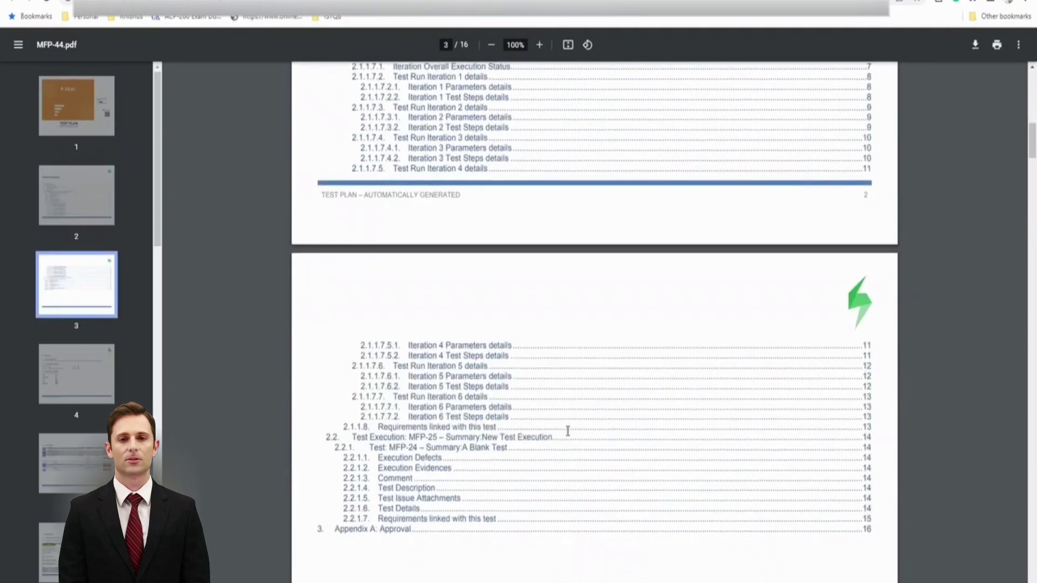
scroll(568, 431, down, 20)
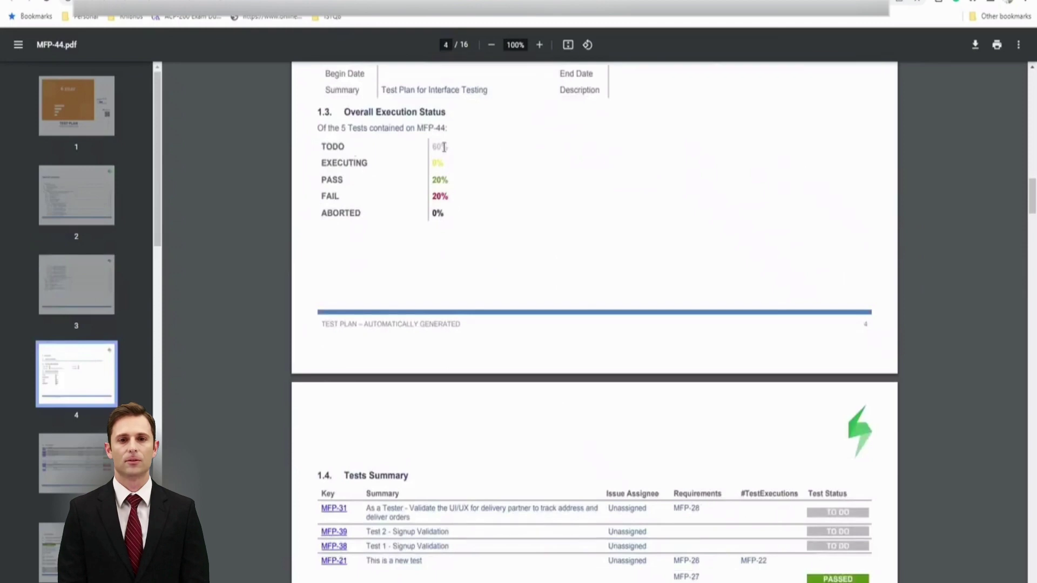
scroll(588, 465, down, 3)
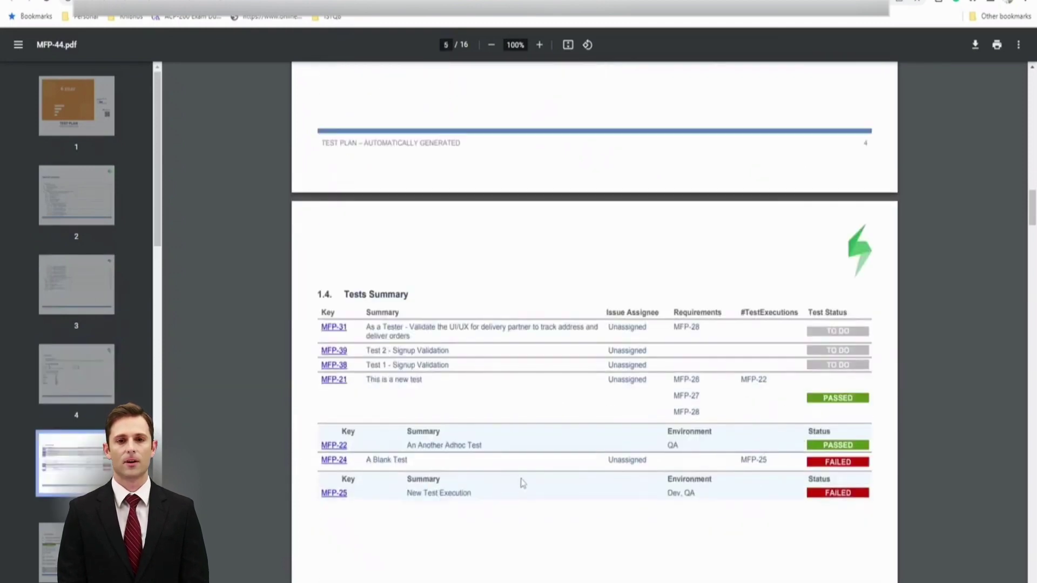
scroll(522, 482, down, 16)
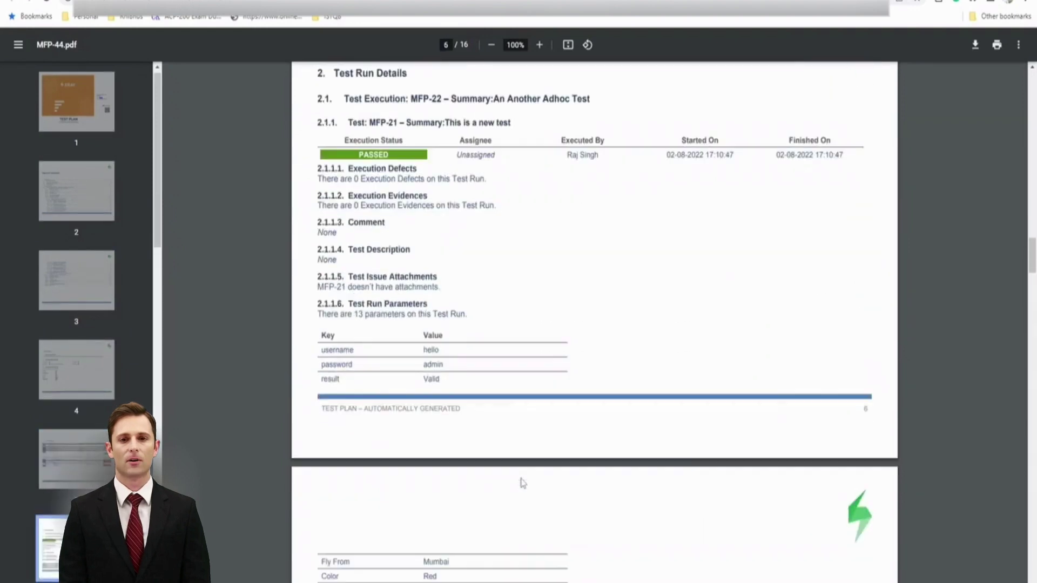
scroll(522, 482, down, 1)
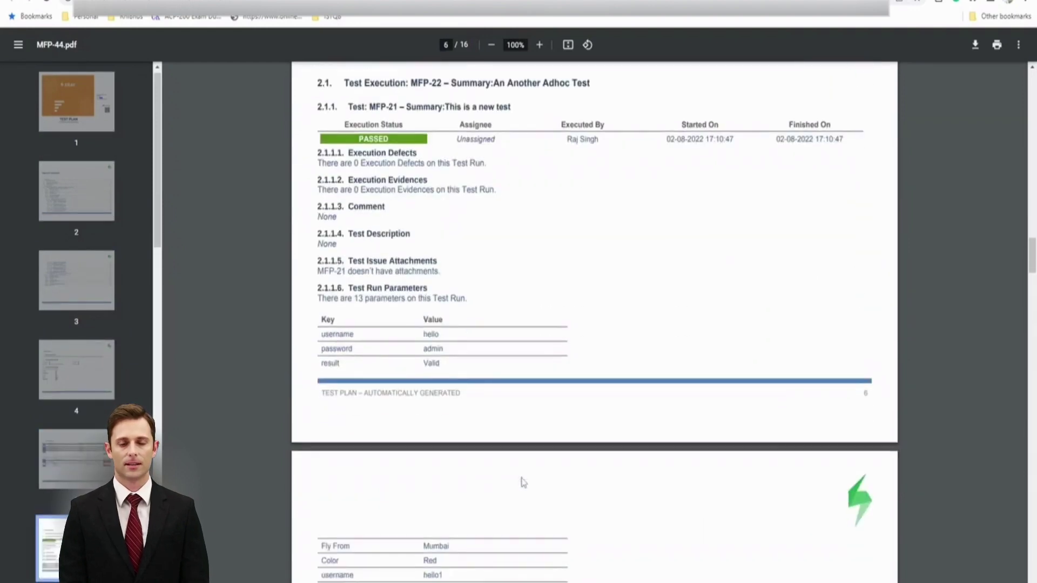
scroll(522, 482, down, 7)
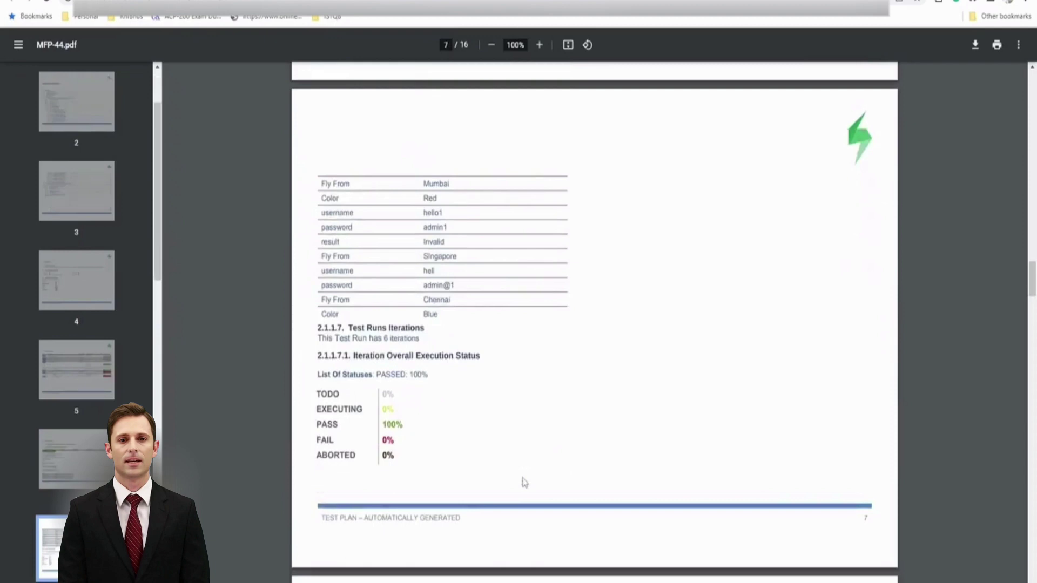
scroll(524, 482, down, 10)
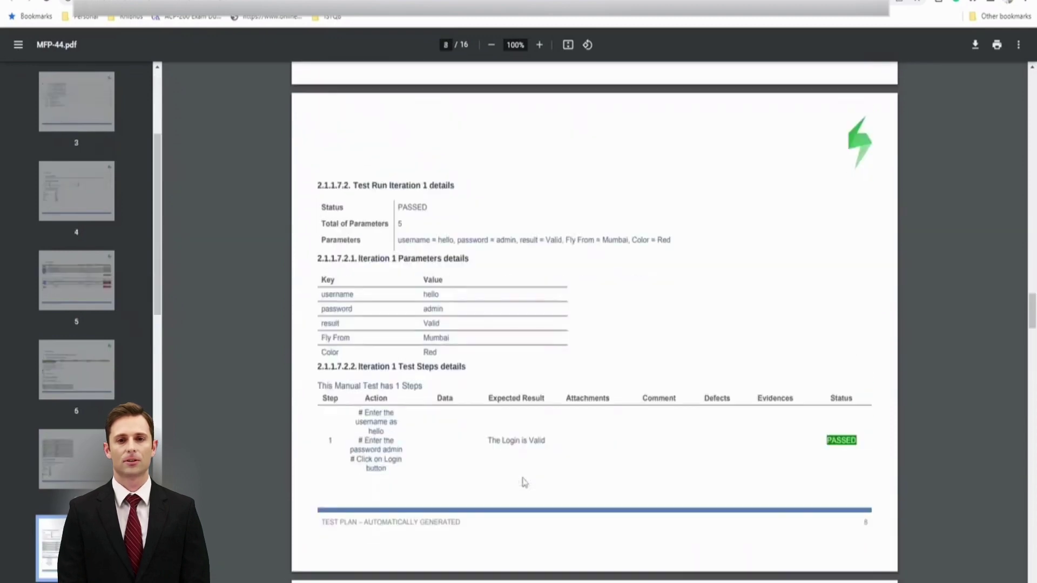
scroll(523, 482, down, 10)
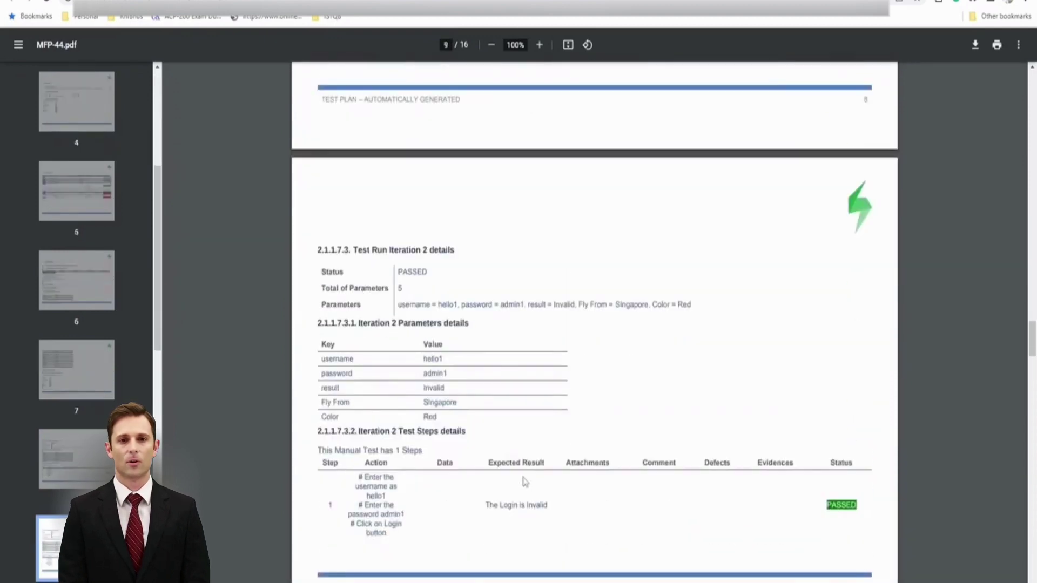
scroll(524, 482, down, 10)
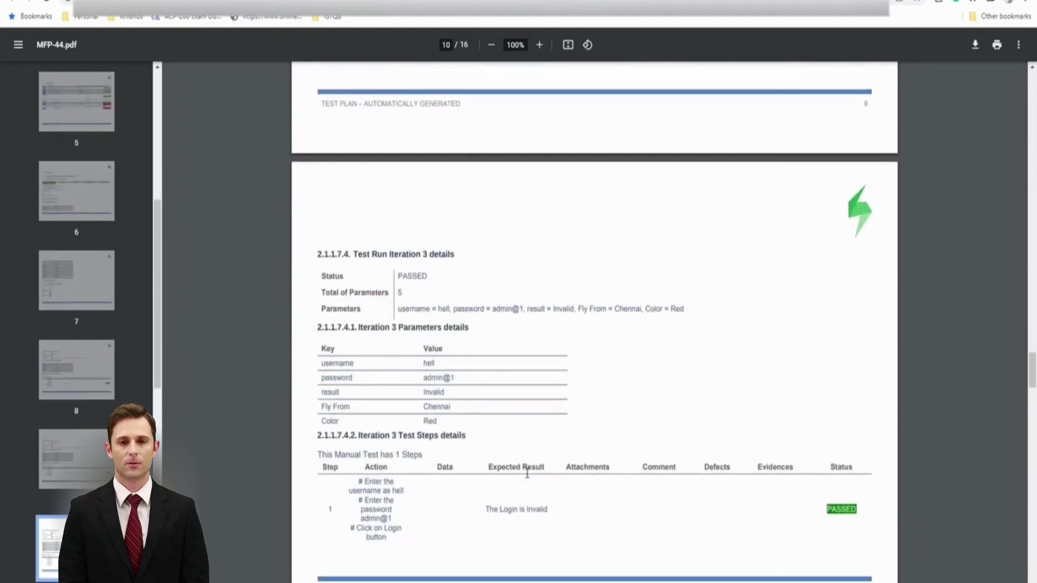
scroll(527, 474, down, 10)
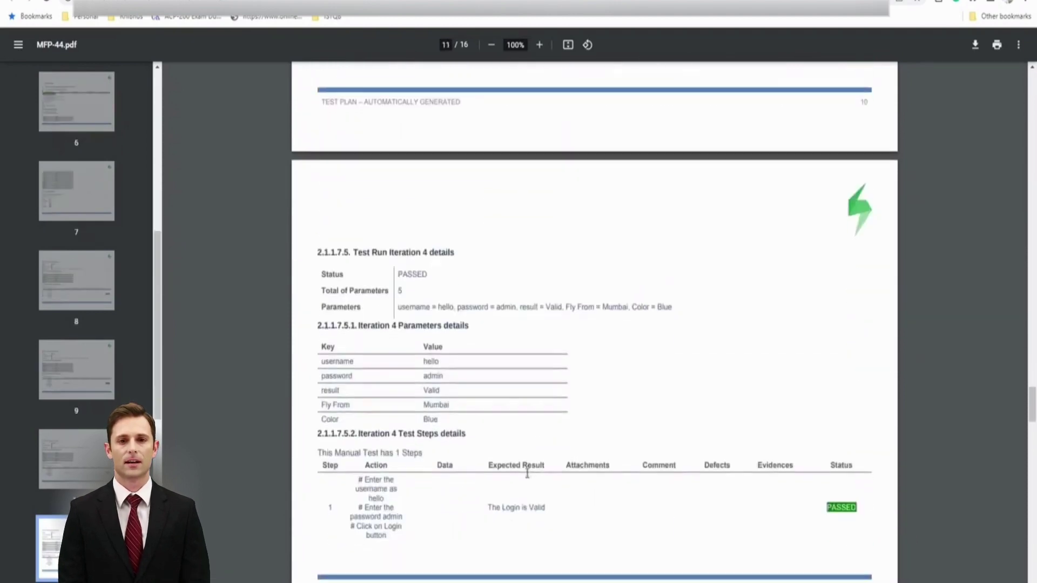
scroll(527, 473, down, 10)
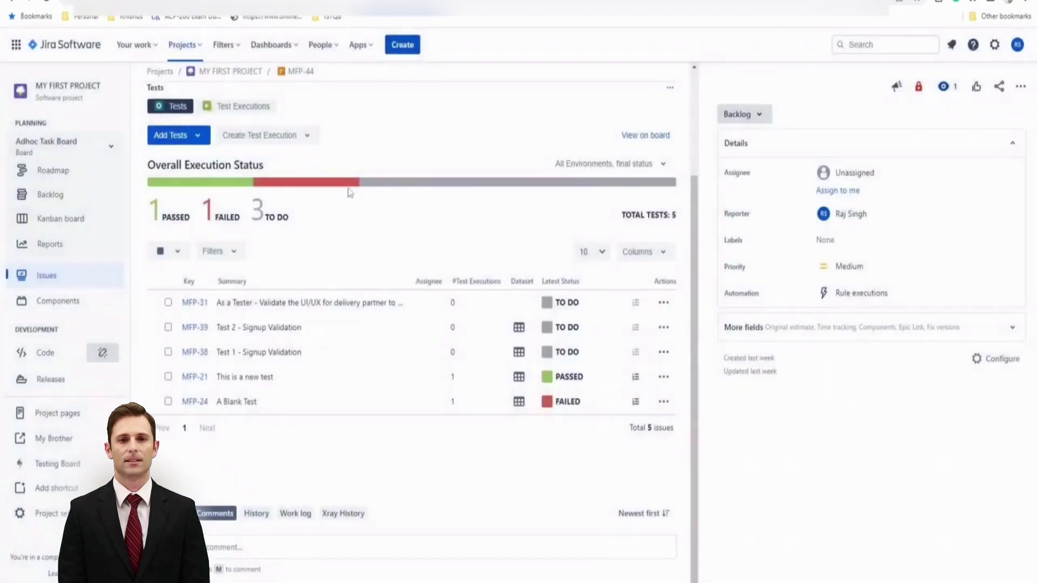
- Open the project's issue list showing all 42 MY FIRST PROJECT issues
scroll(350, 193, up, 3)
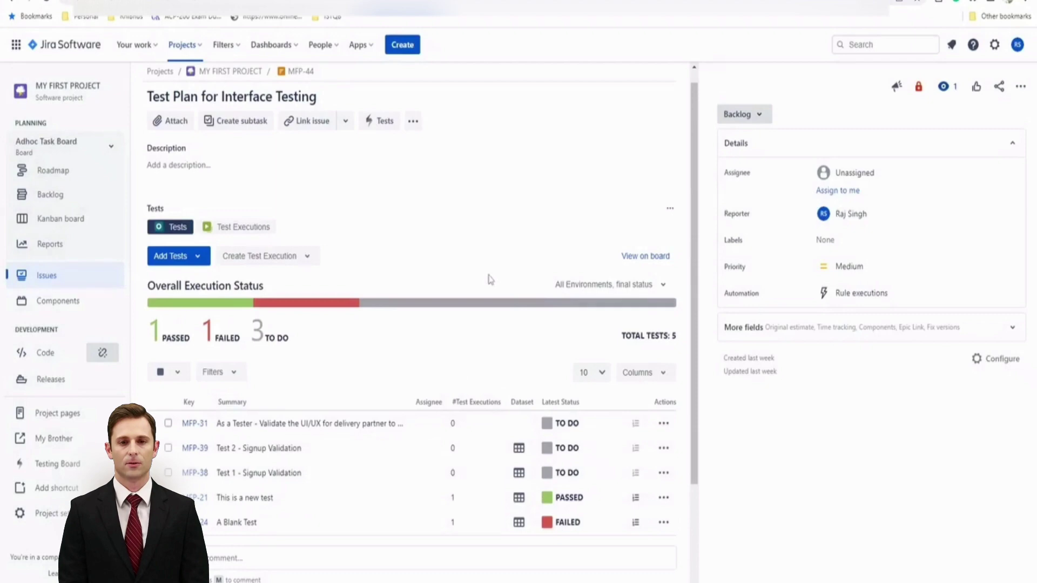
click(77, 274)
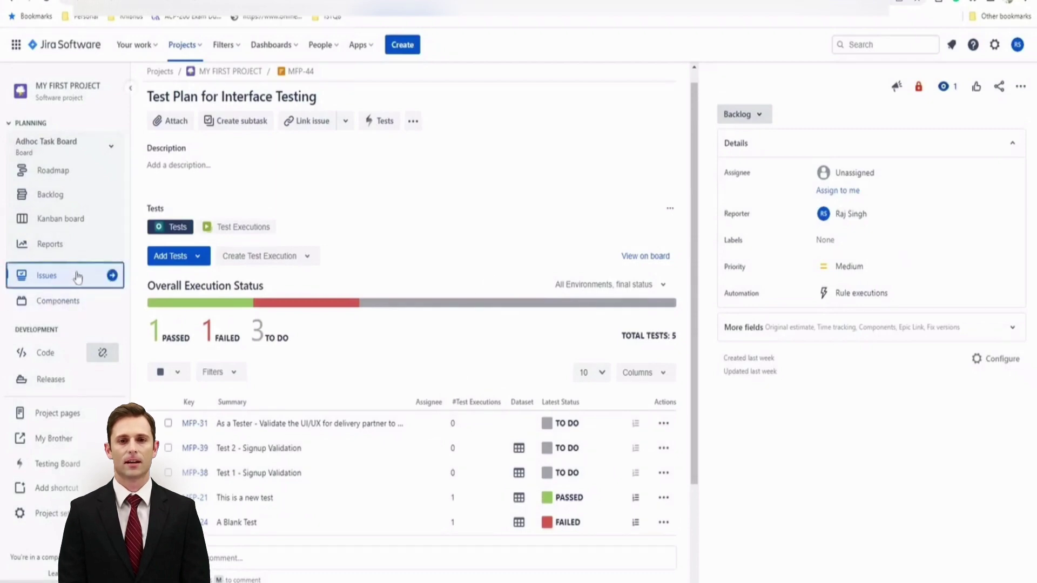
click(74, 184)
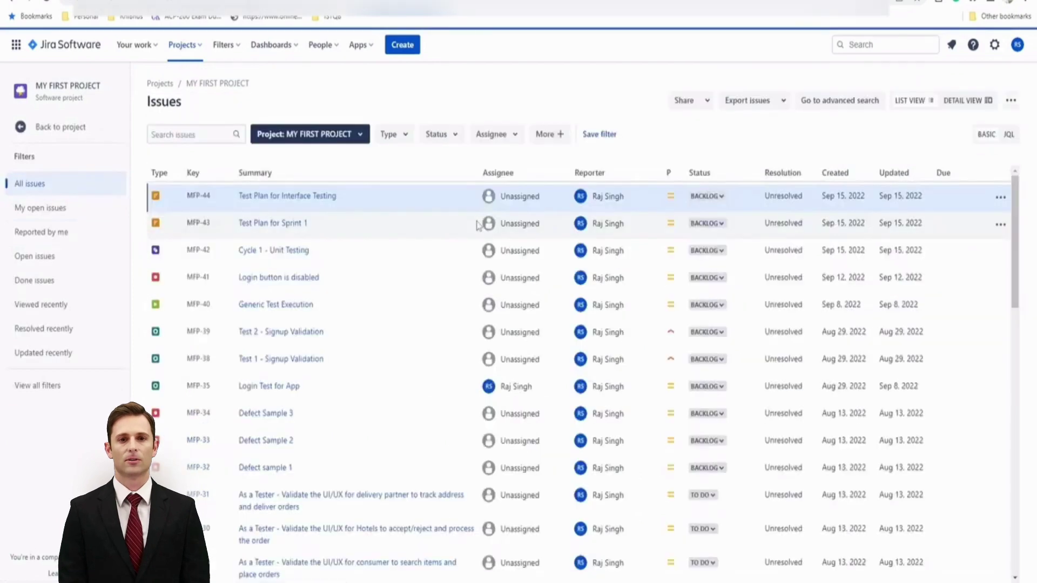
scroll(350, 430, down, 5)
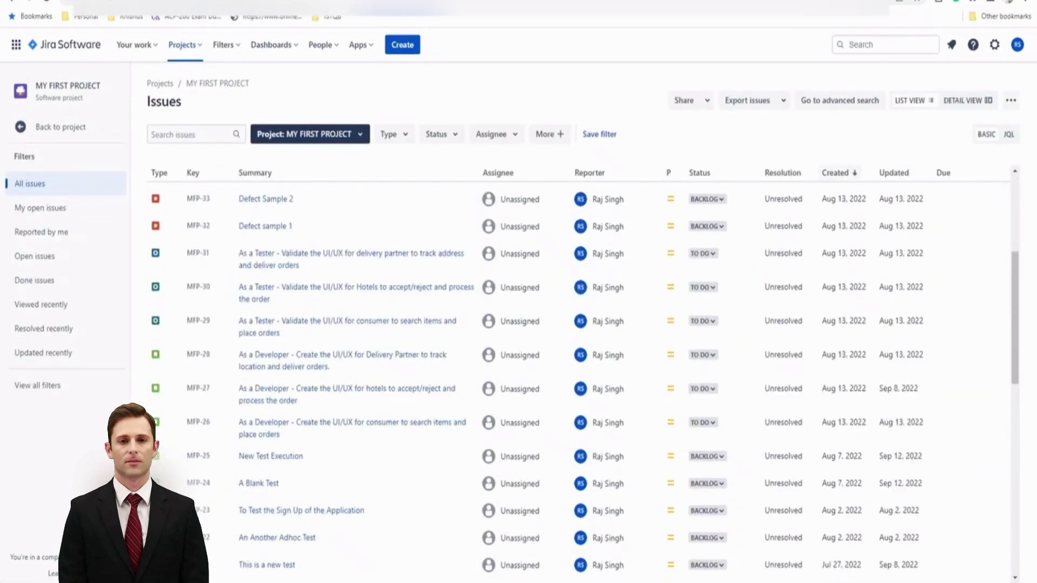
scroll(398, 540, up, 5)
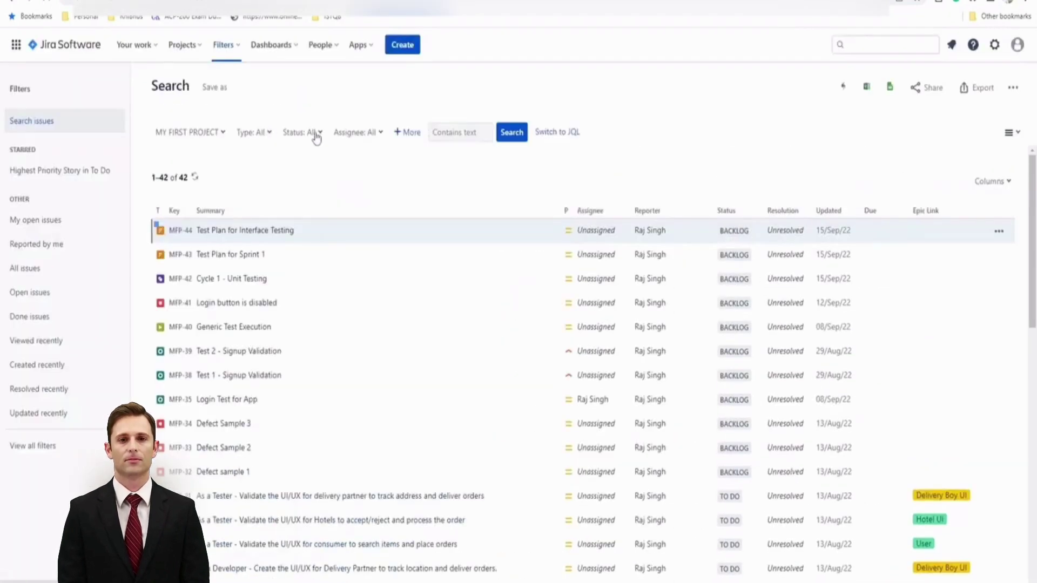
- Filter the issue search by the Xray Test type, leaving 10 tests starting with MFP-39
click(264, 135)
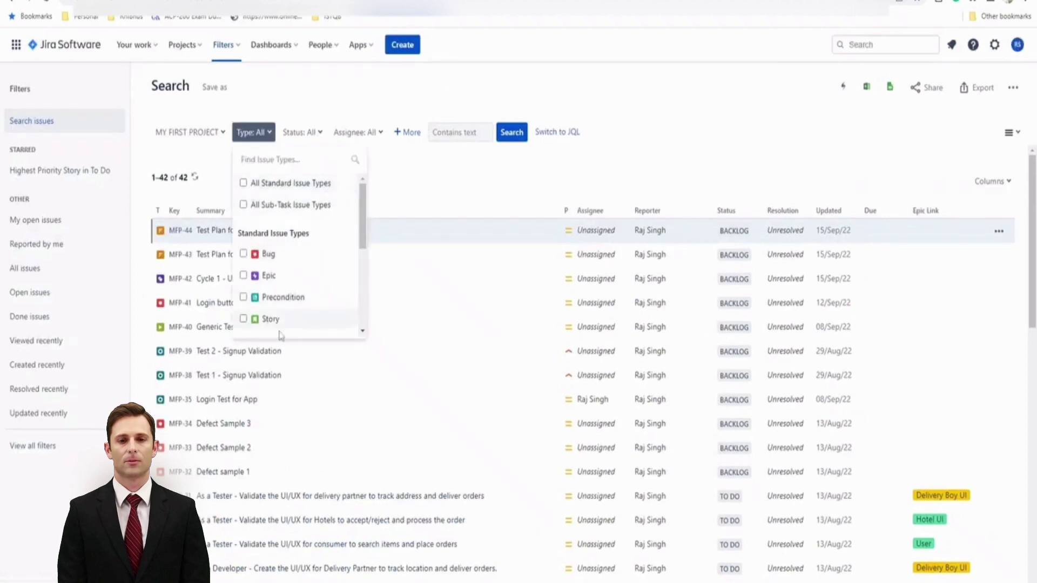
scroll(288, 315, down, 1)
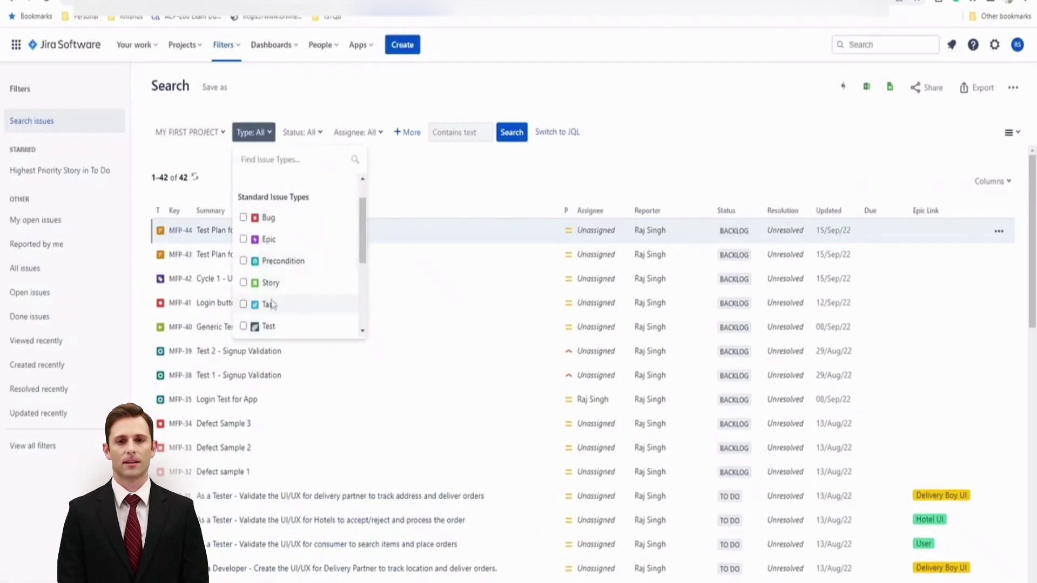
scroll(366, 232, down, 2)
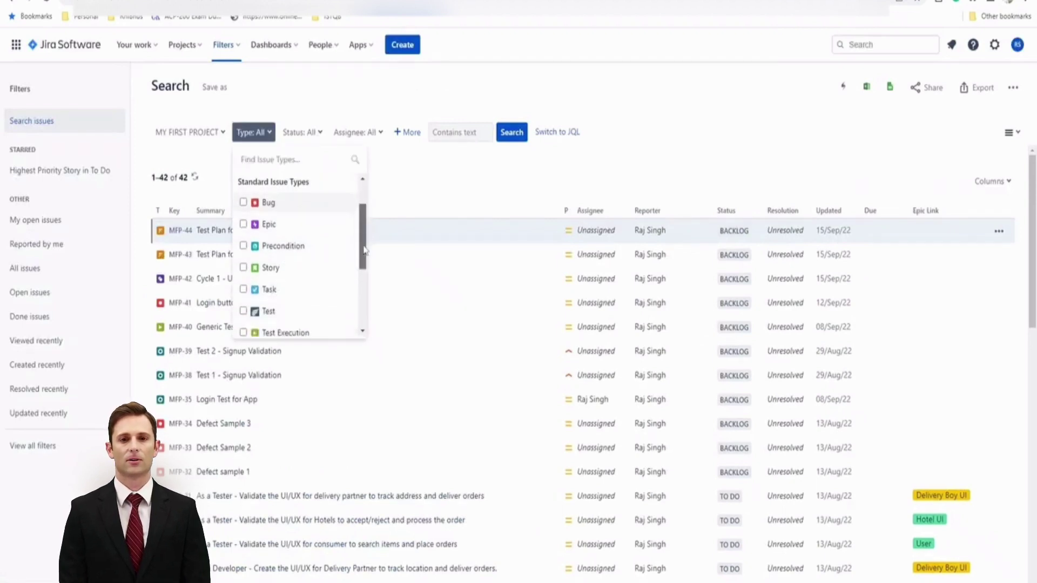
click(309, 227)
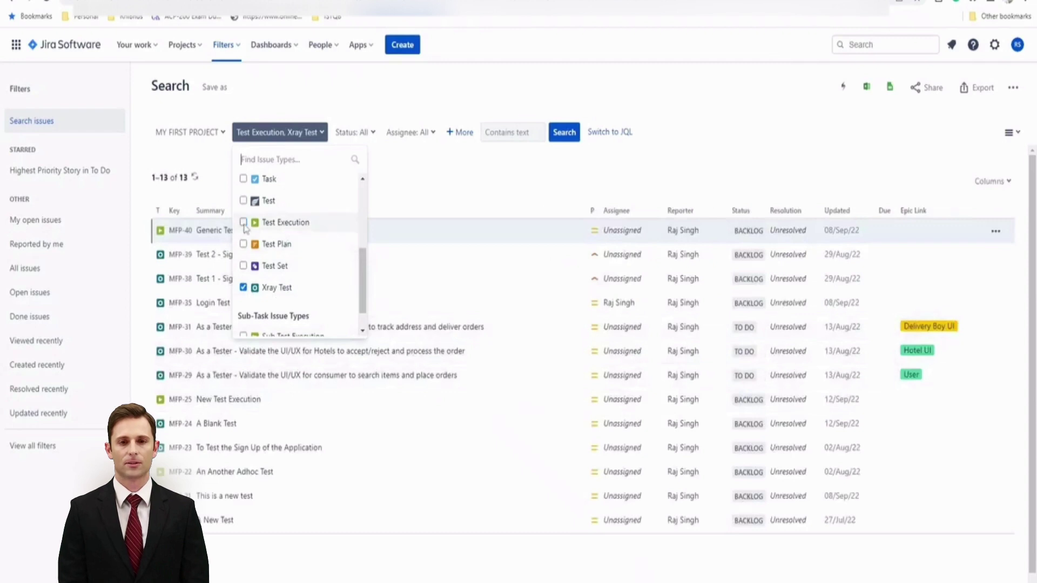
click(673, 169)
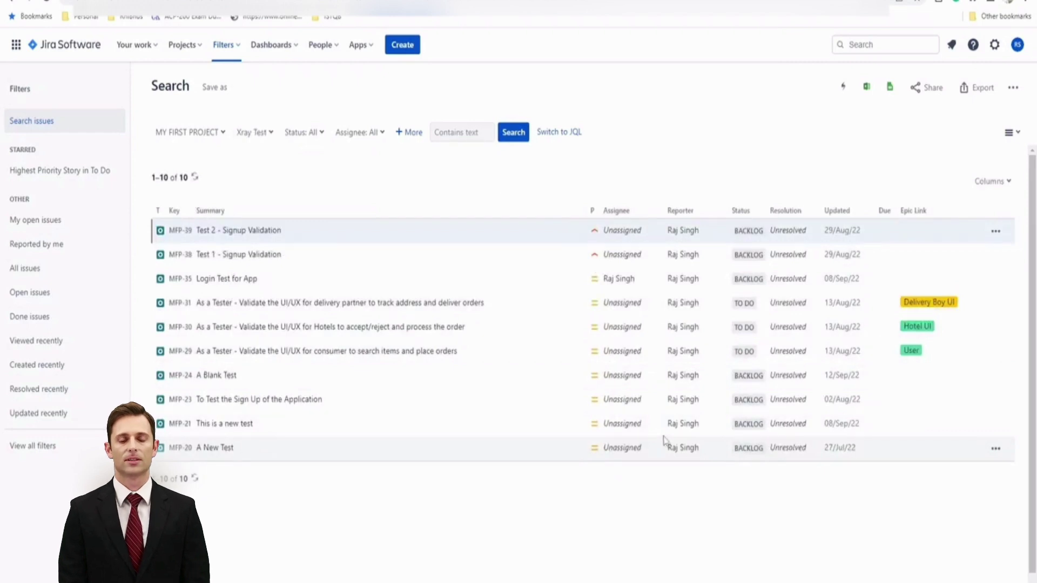
click(1013, 90)
click(857, 153)
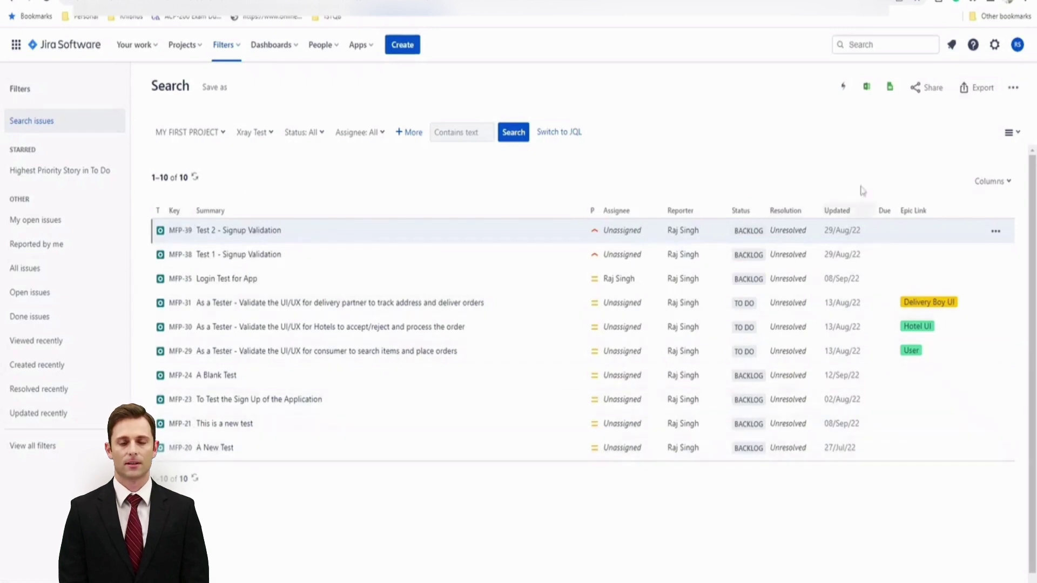
- Export the tests as a Requirement Traceability Matrix Report PDF with page breaks Never, and download it
click(843, 89)
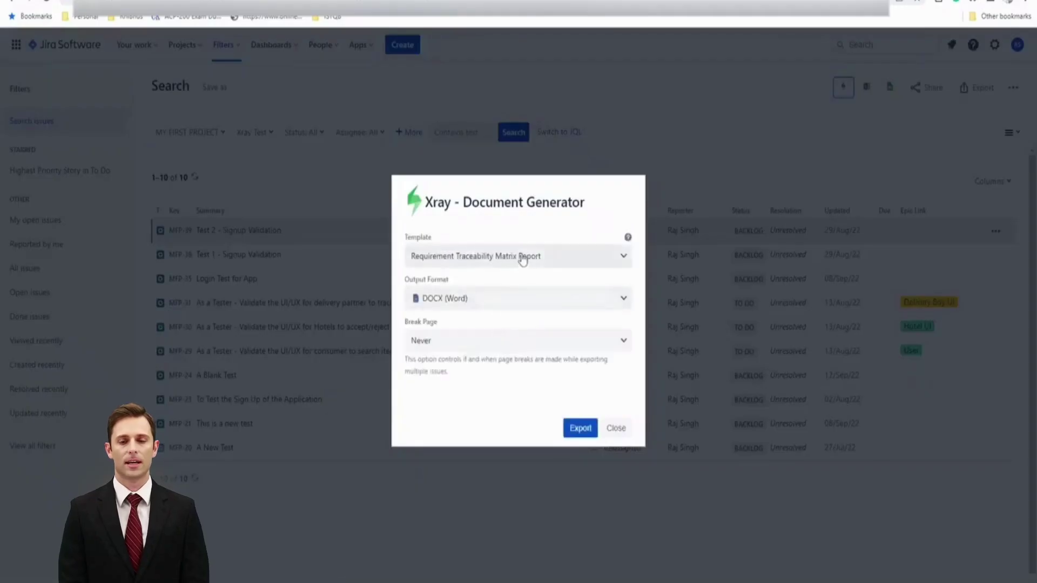
click(474, 260)
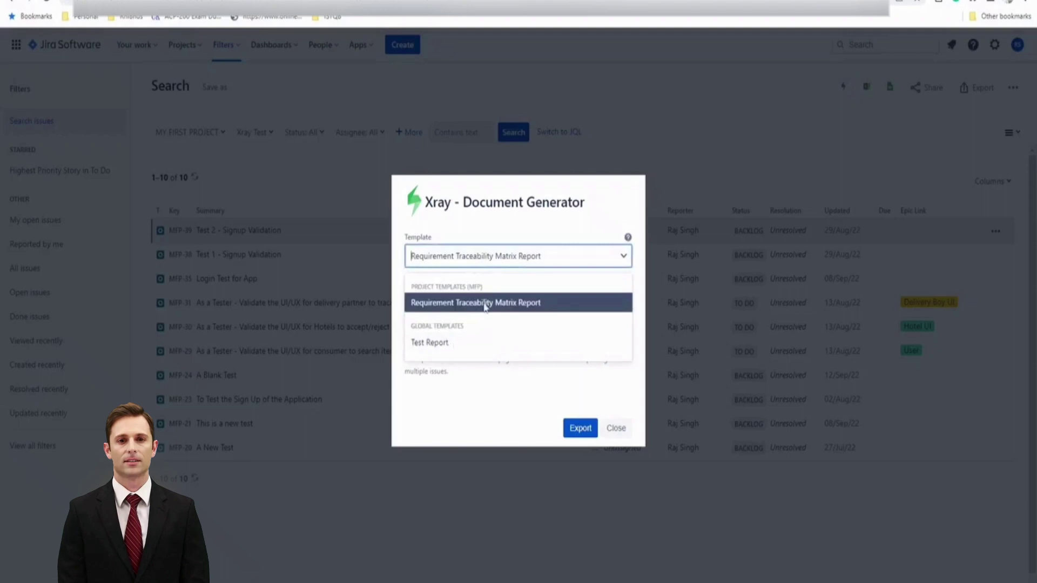
click(485, 303)
click(485, 303)
click(475, 347)
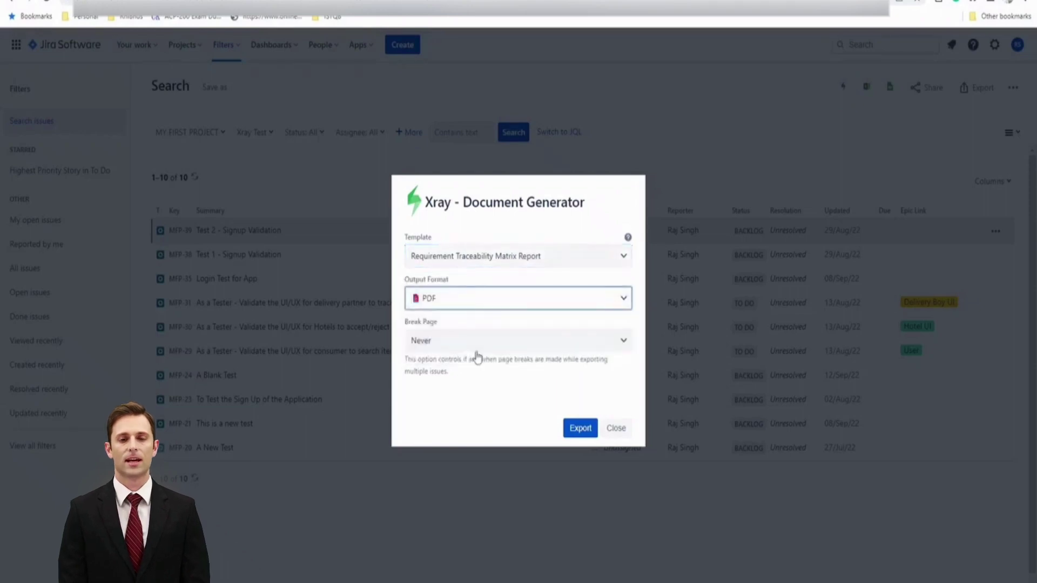
click(457, 344)
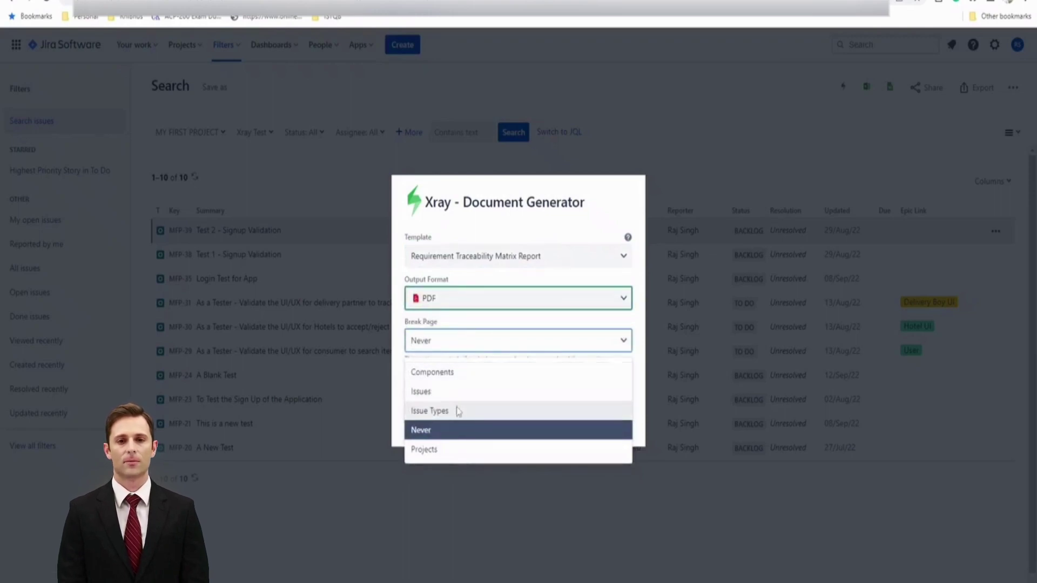
click(398, 385)
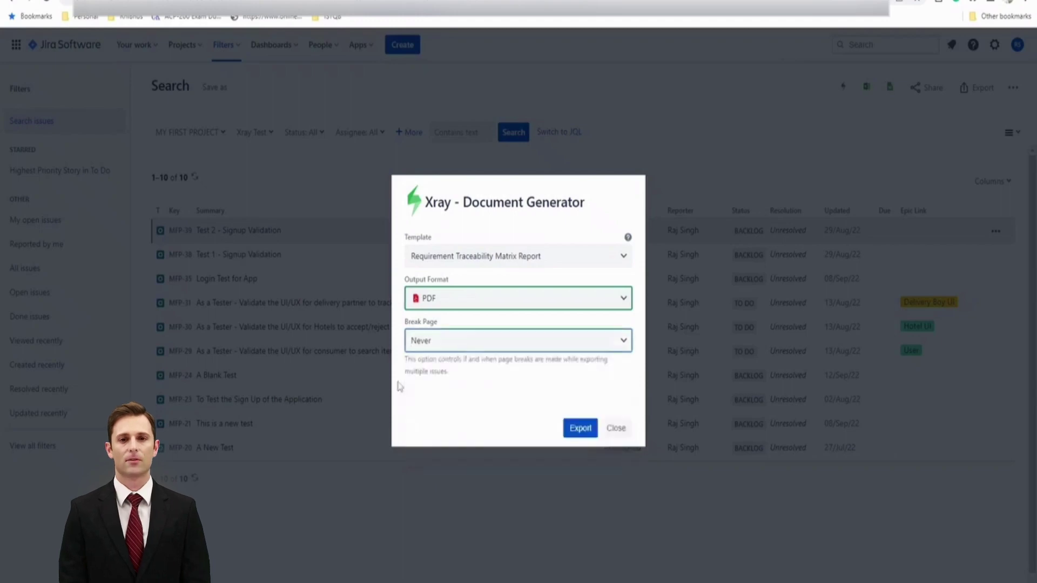
click(581, 428)
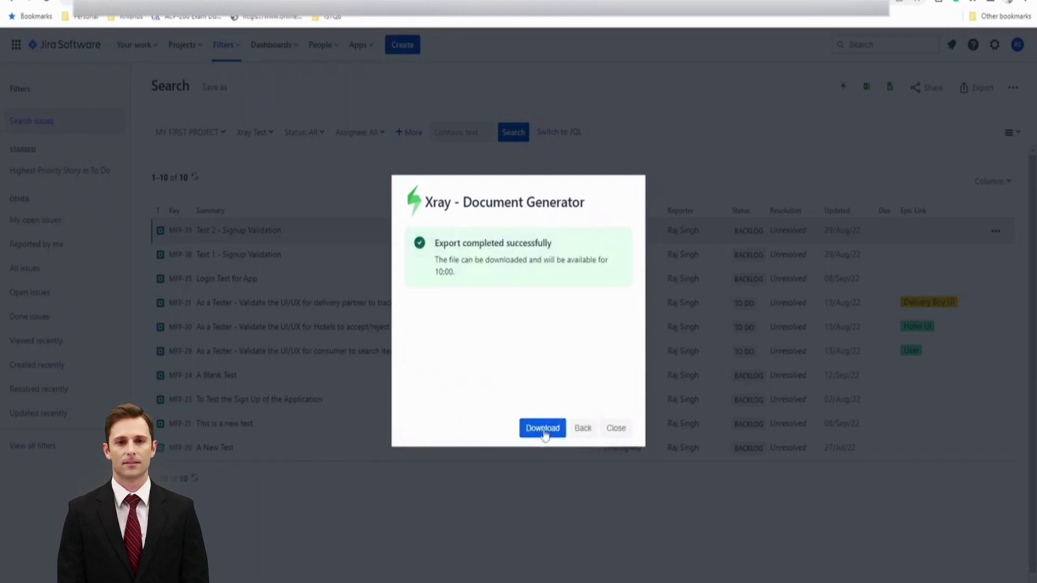
click(544, 429)
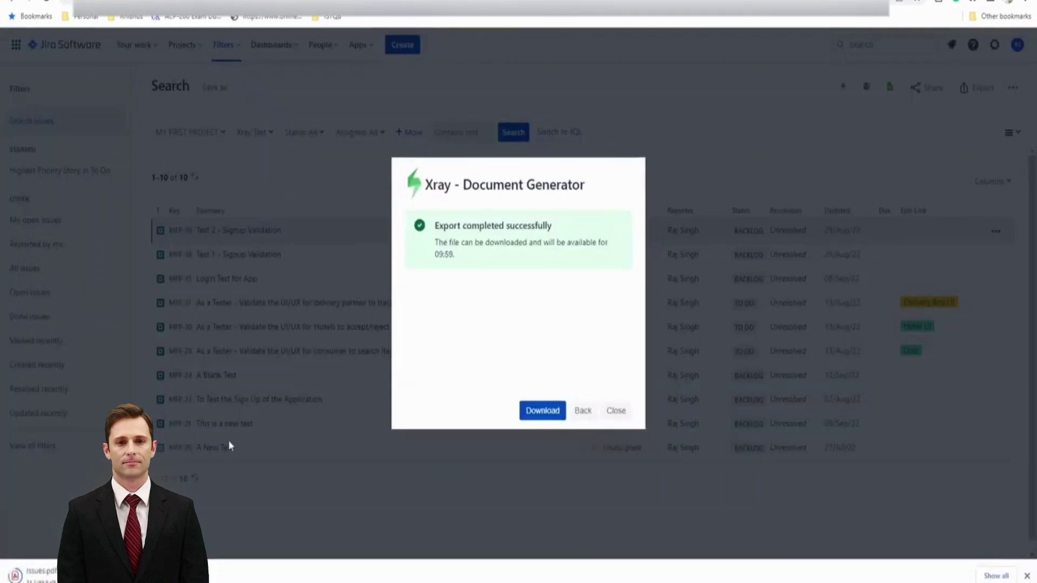
- Open Issues.pdf and review its cover, matrix table and '10 Requirements Exported' page
click(41, 576)
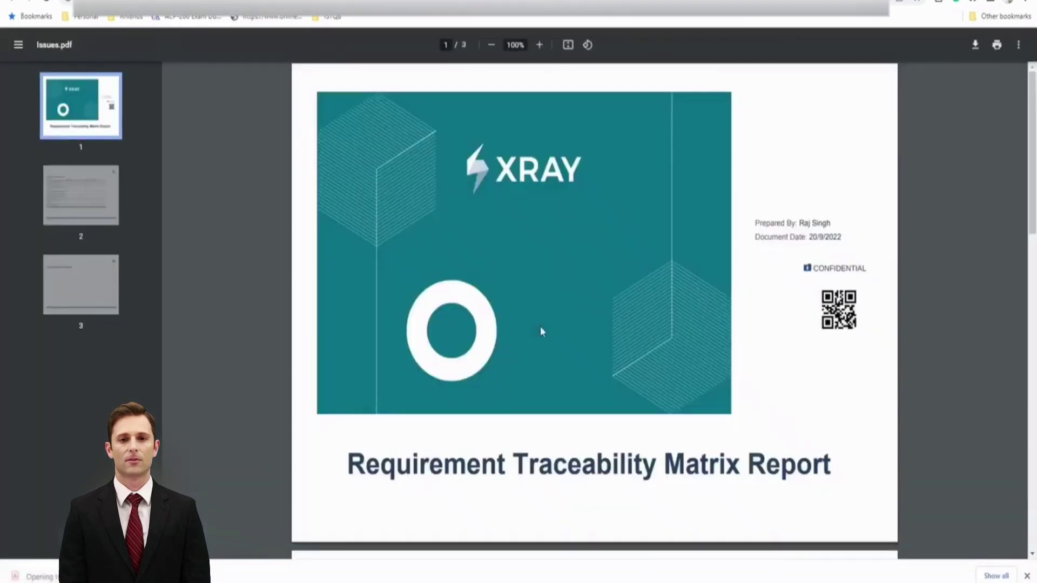
scroll(565, 445, down, 8)
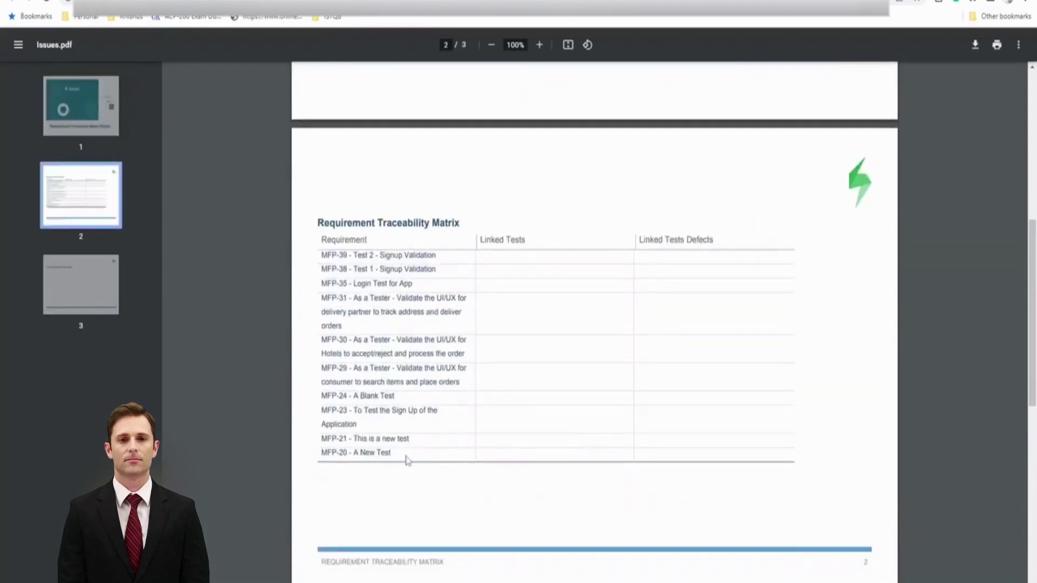
scroll(454, 473, down, 5)
scroll(456, 473, up, 3)
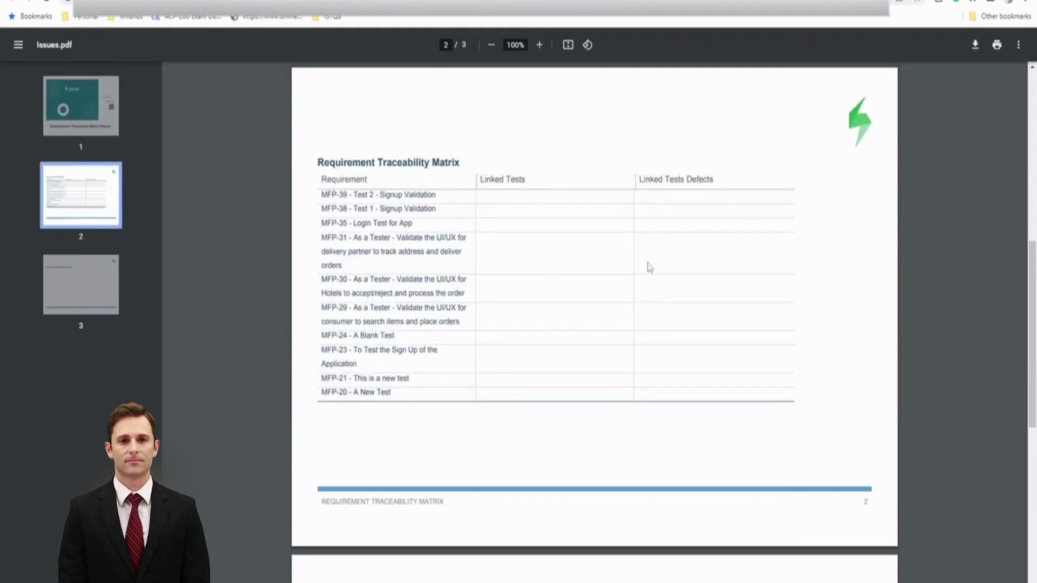
scroll(551, 478, down, 7)
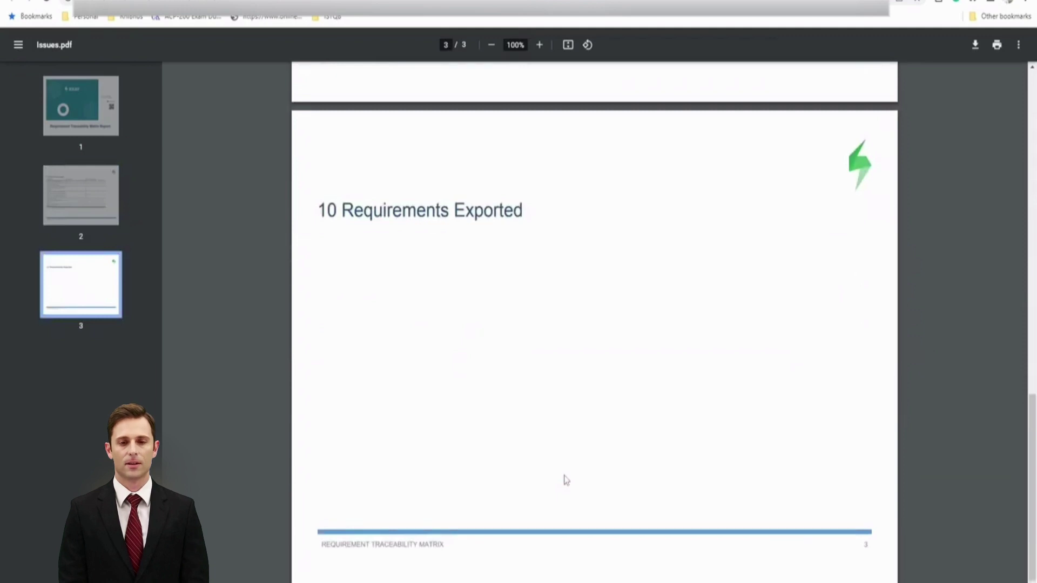
scroll(566, 480, up, 3)
scroll(564, 479, up, 7)
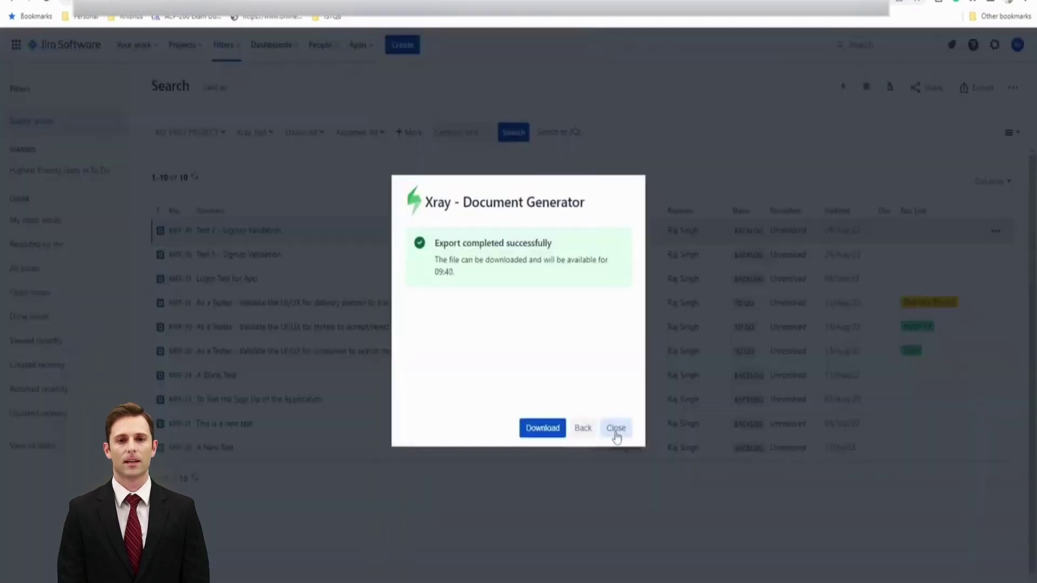
- Re-export the filtered tests with the Test Report template as PDF and download it
click(615, 427)
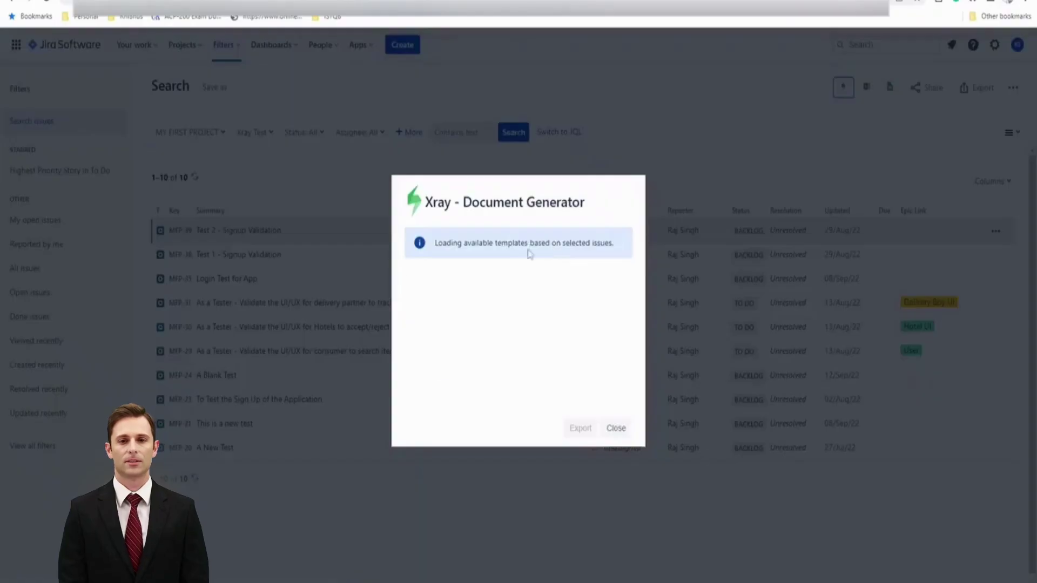
click(521, 257)
click(507, 342)
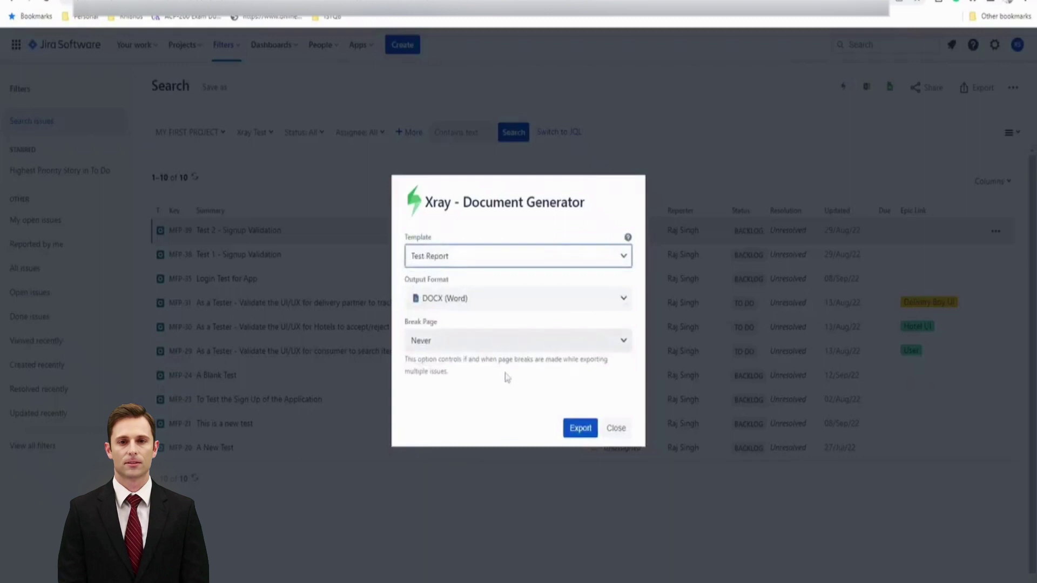
click(486, 262)
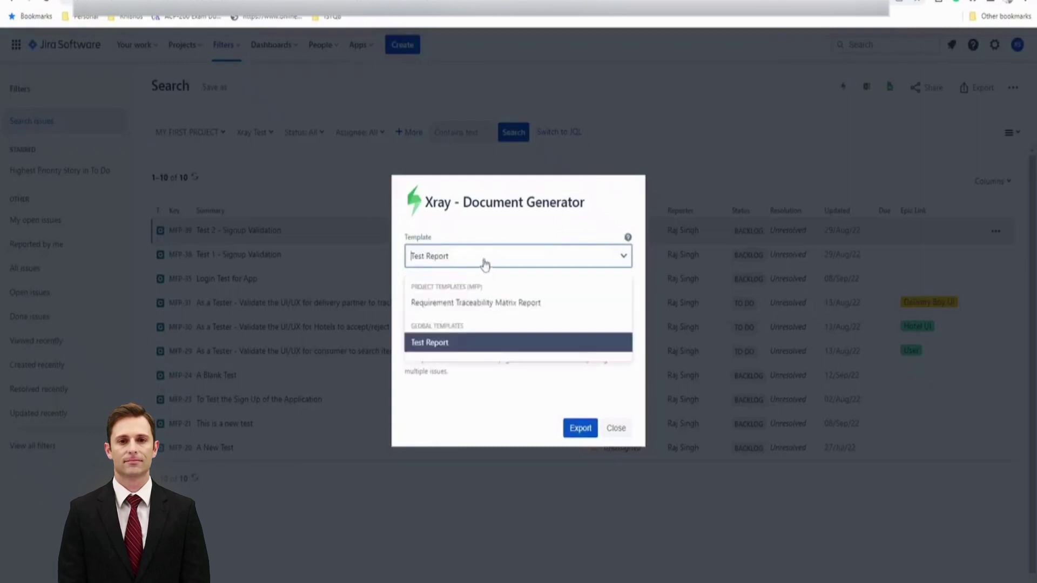
click(465, 234)
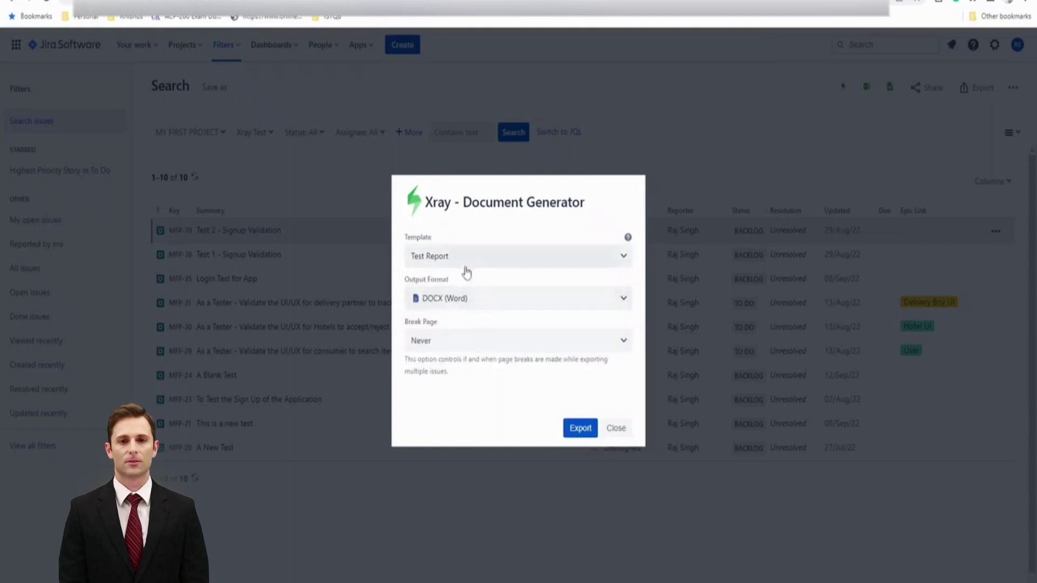
click(463, 303)
click(453, 351)
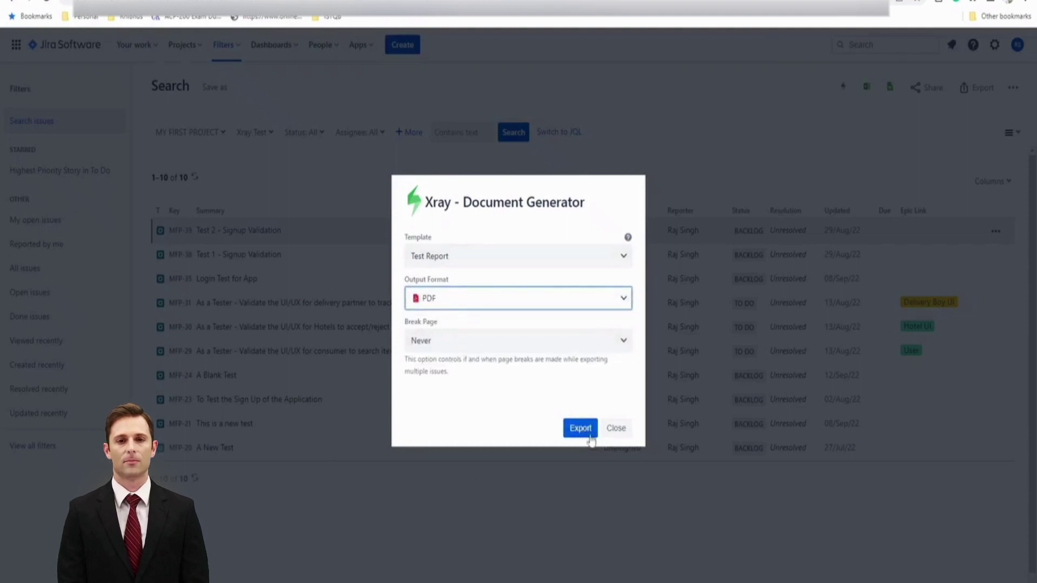
click(583, 426)
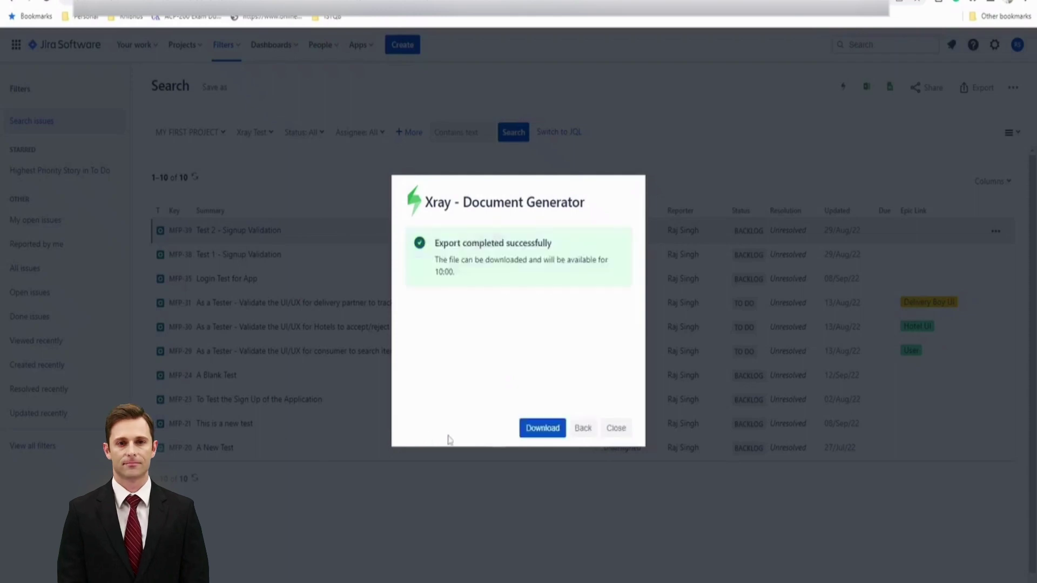
click(533, 429)
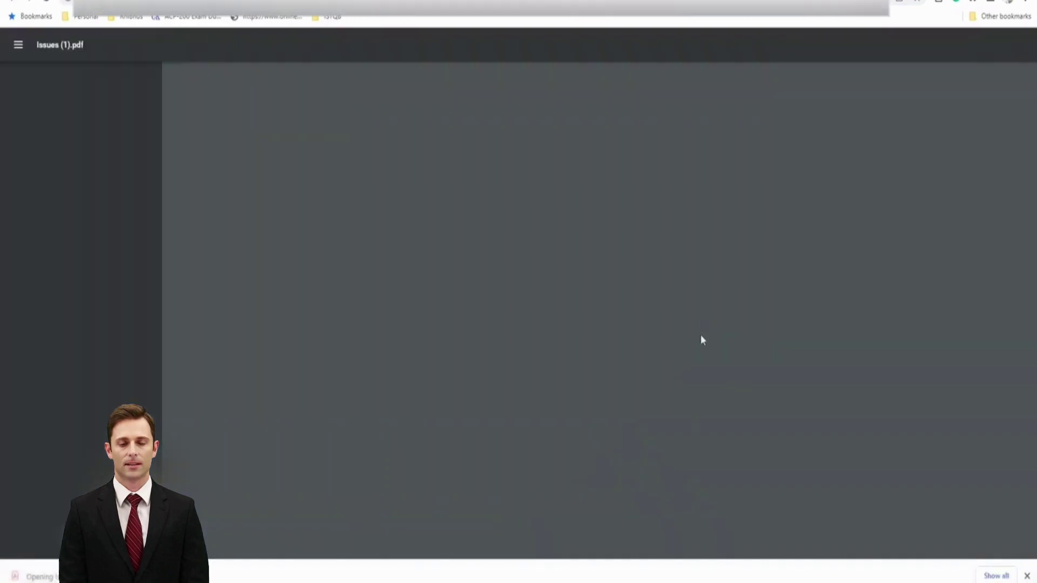
- Scroll through Issues (1).pdf from the table of contents to the Appendix A approval page
scroll(621, 399, down, 10)
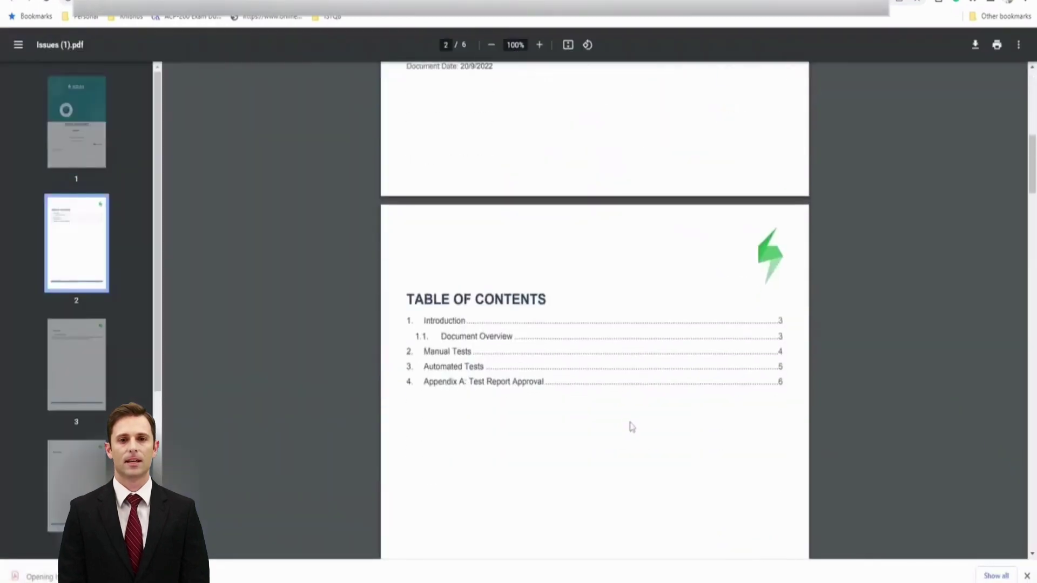
scroll(632, 427, down, 20)
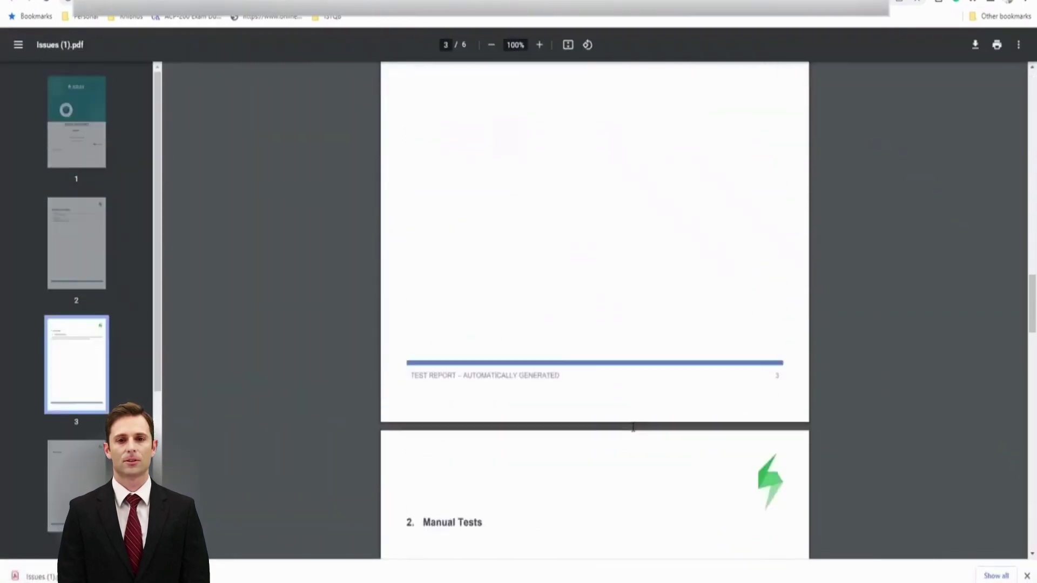
scroll(633, 426, down, 8)
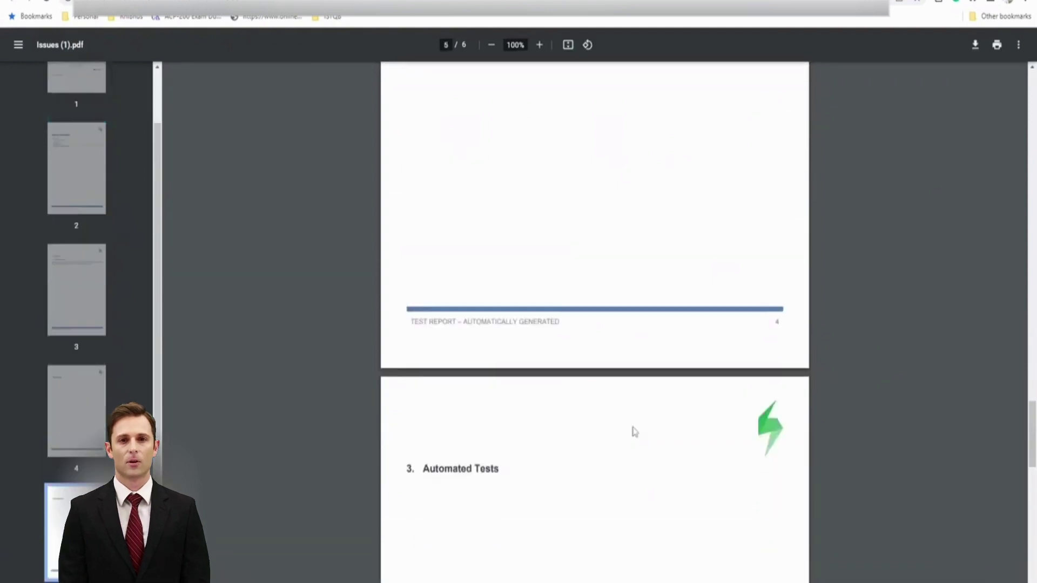
scroll(635, 432, down, 10)
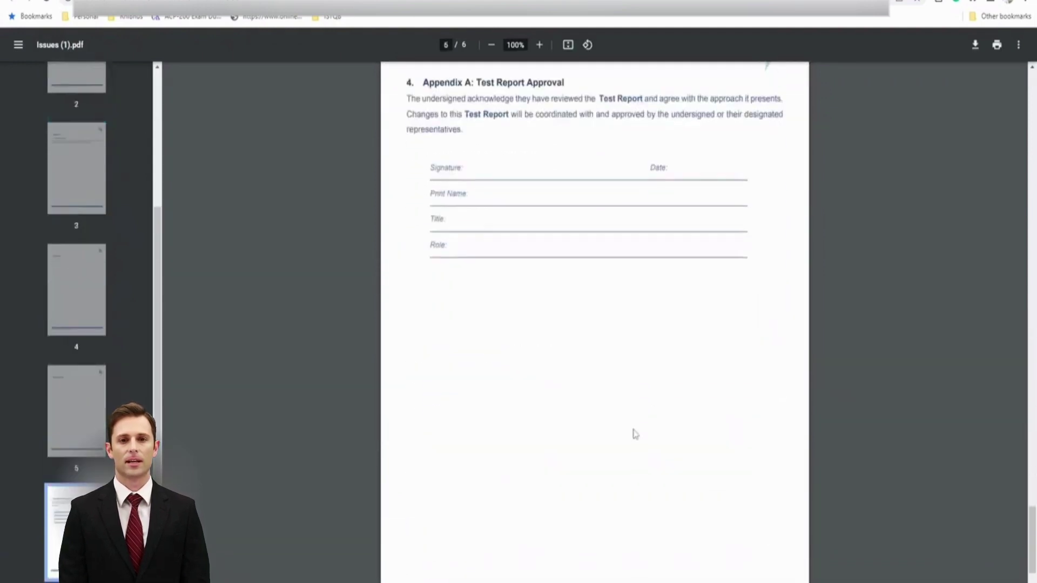
scroll(635, 434, down, 2)
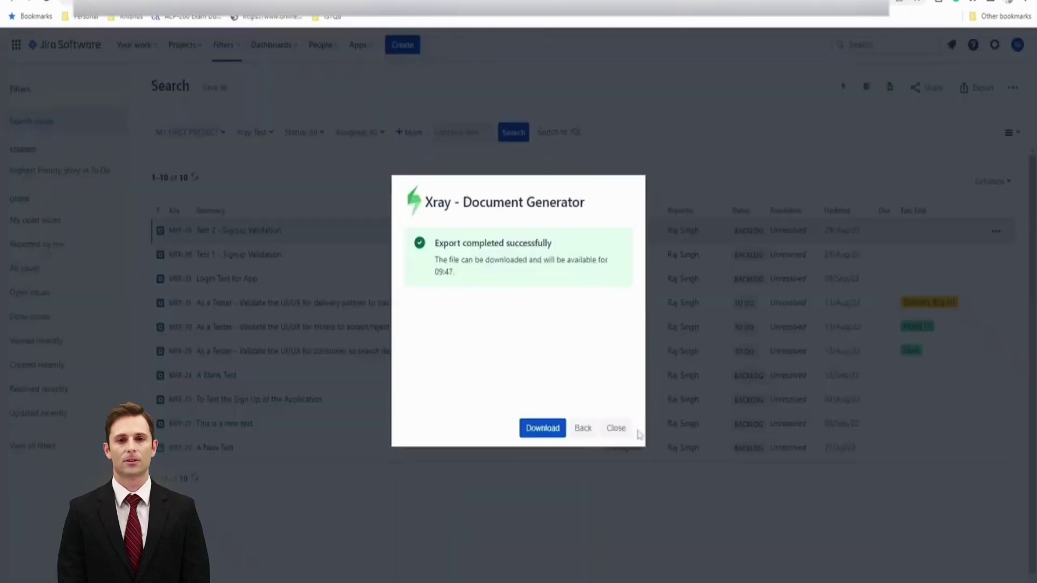
- Close the Xray Document Generator dialog to return to the 10 filtered tests
click(616, 427)
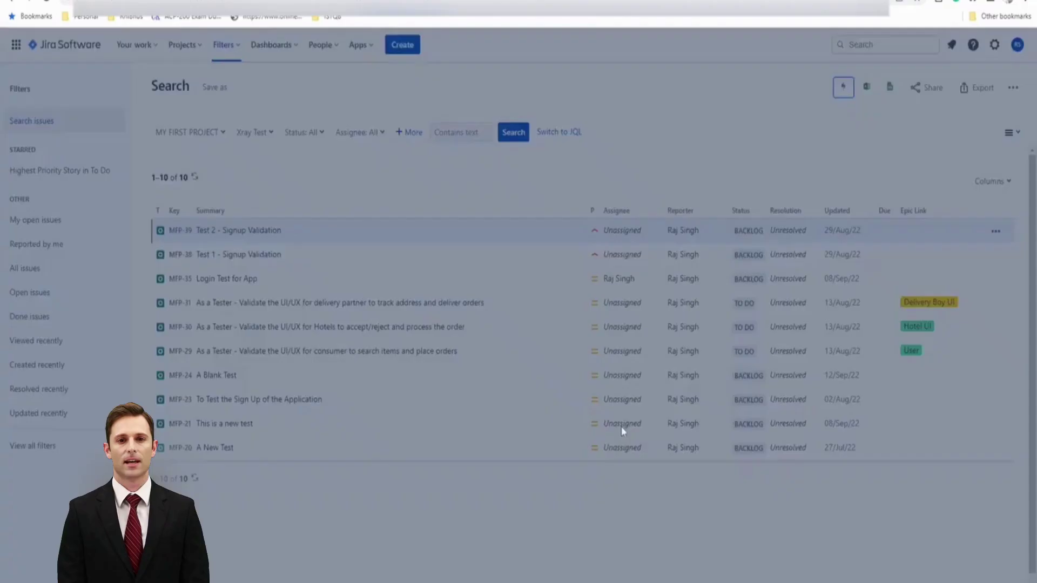